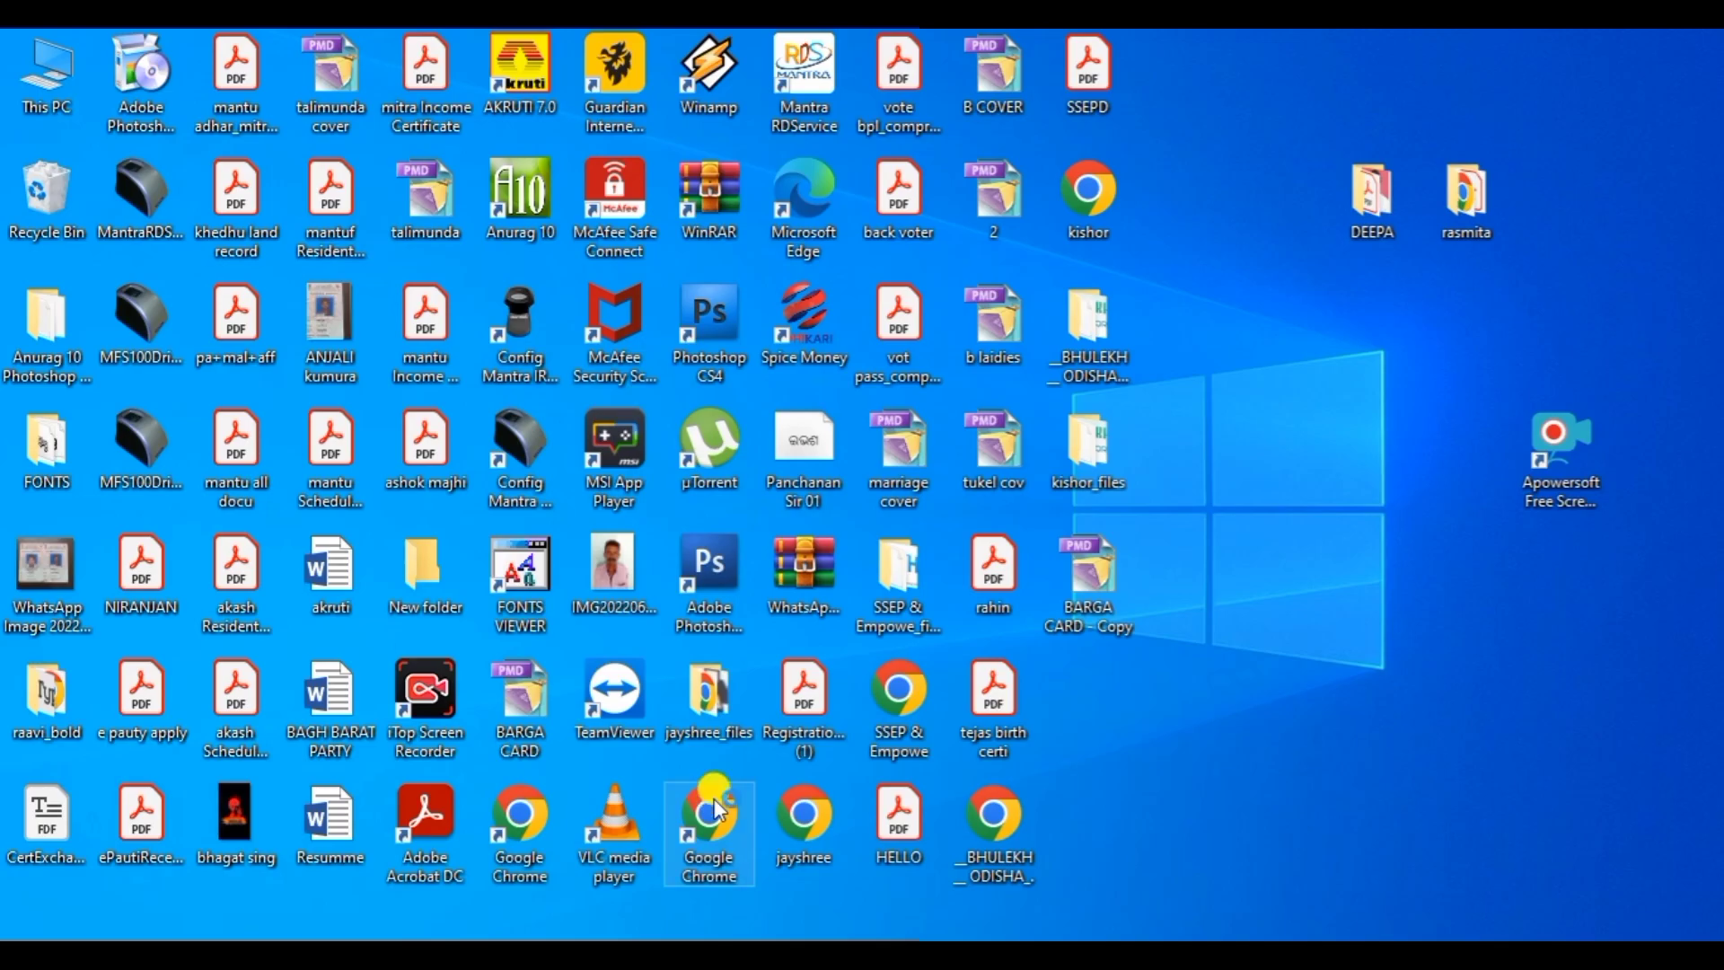
# Step: Launch Chrome, search Google for onlinesbi, and open the State Bank of India site
pyautogui.doubleClick(710, 812)
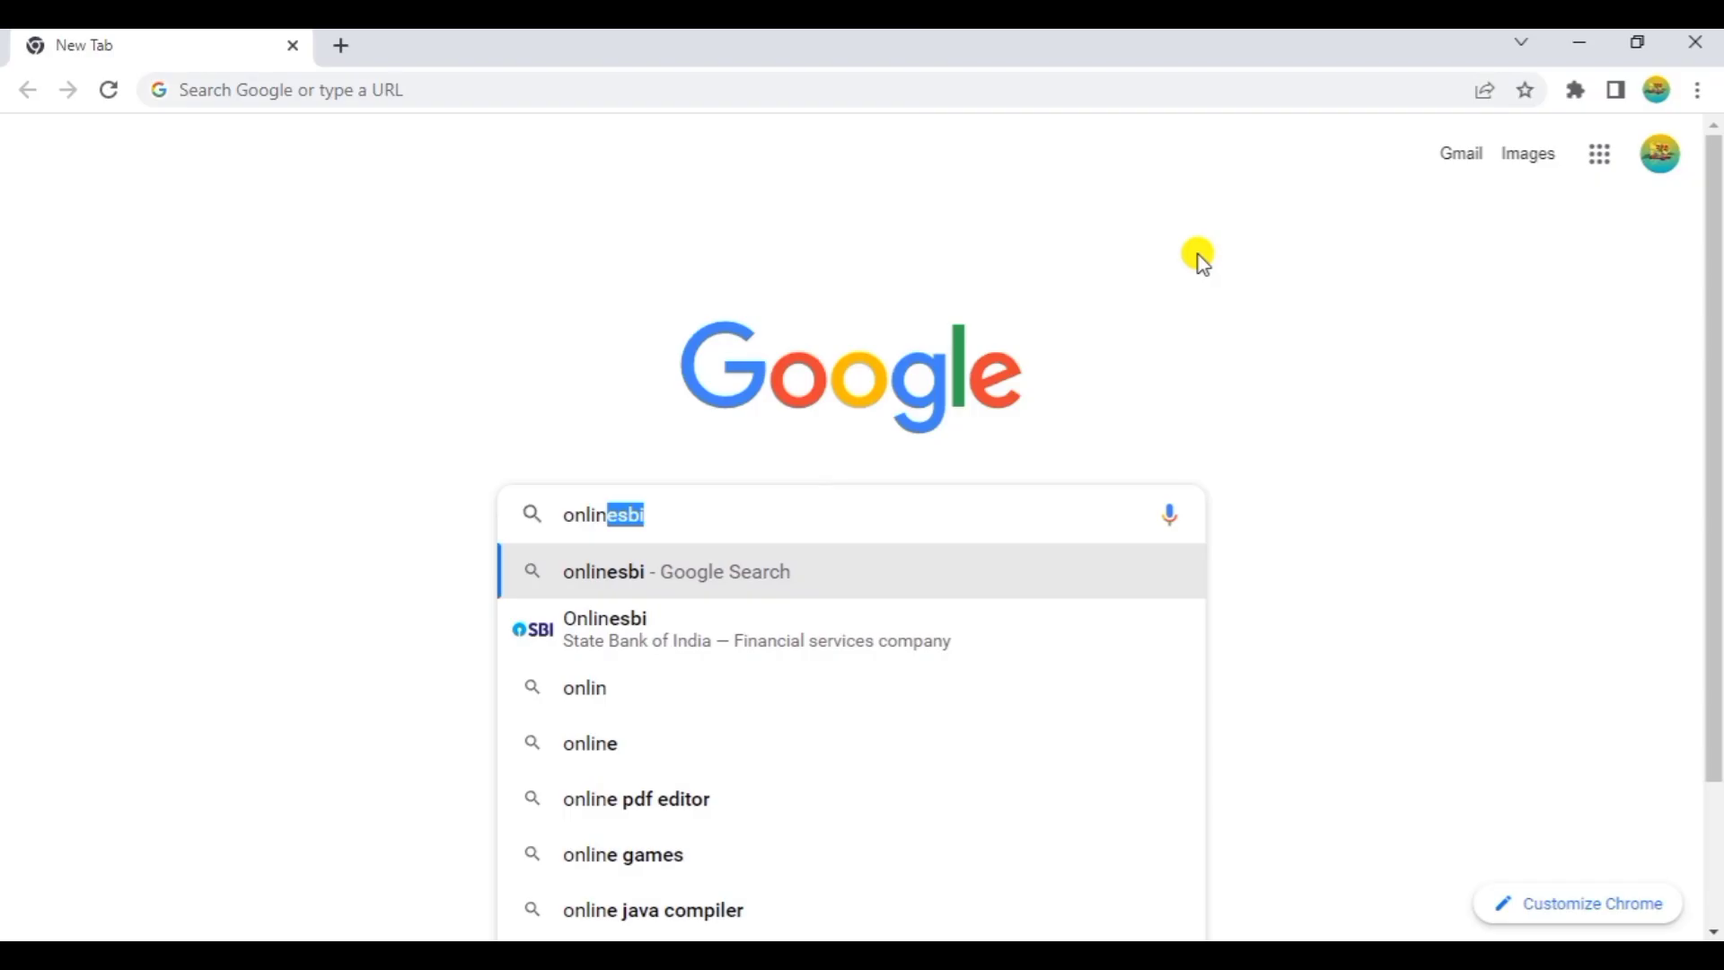
pyautogui.write('e')
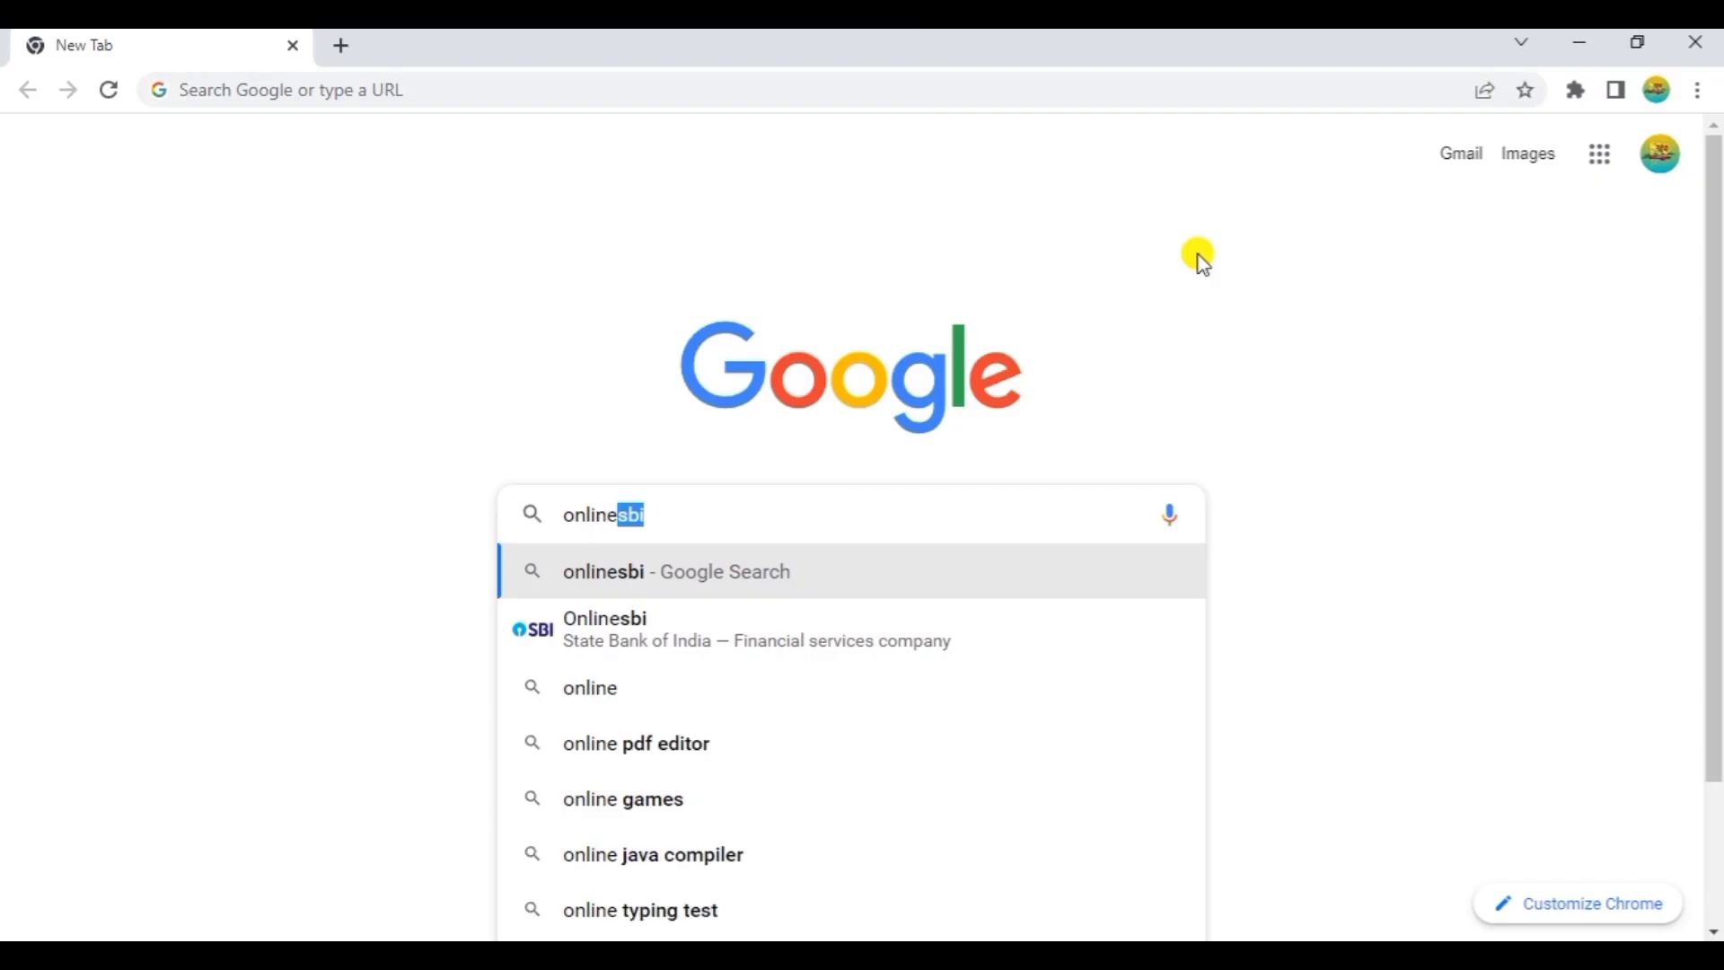
pyautogui.click(948, 510)
pyautogui.press('Return')
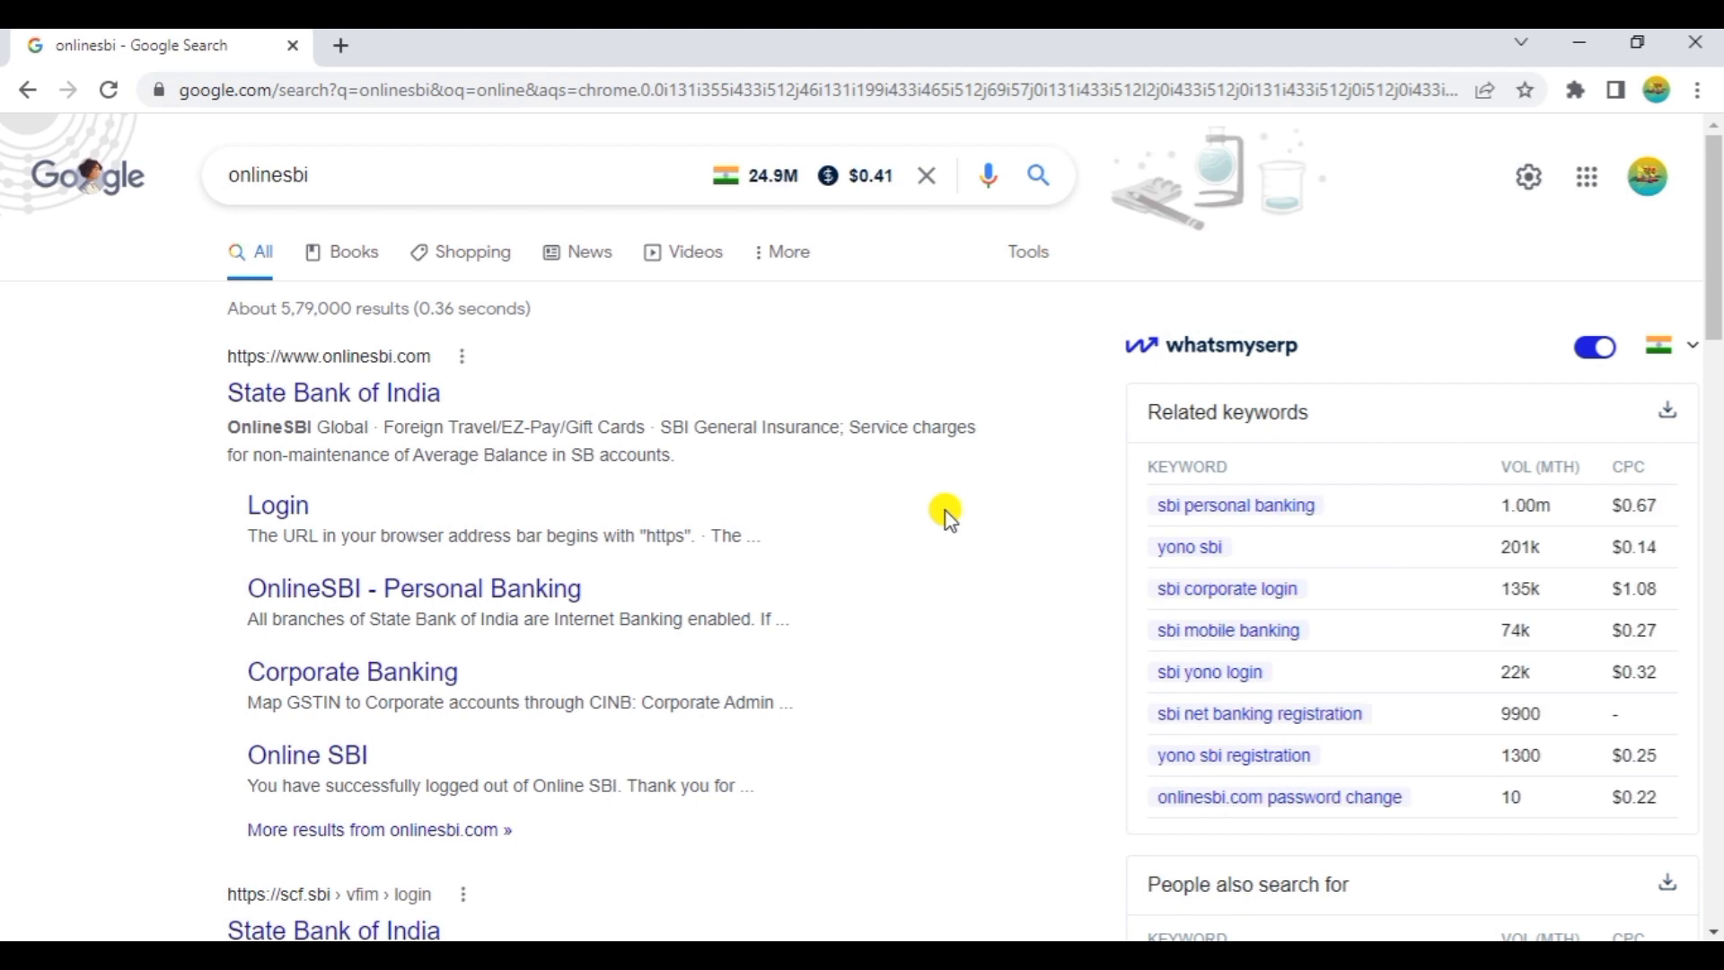
pyautogui.click(384, 395)
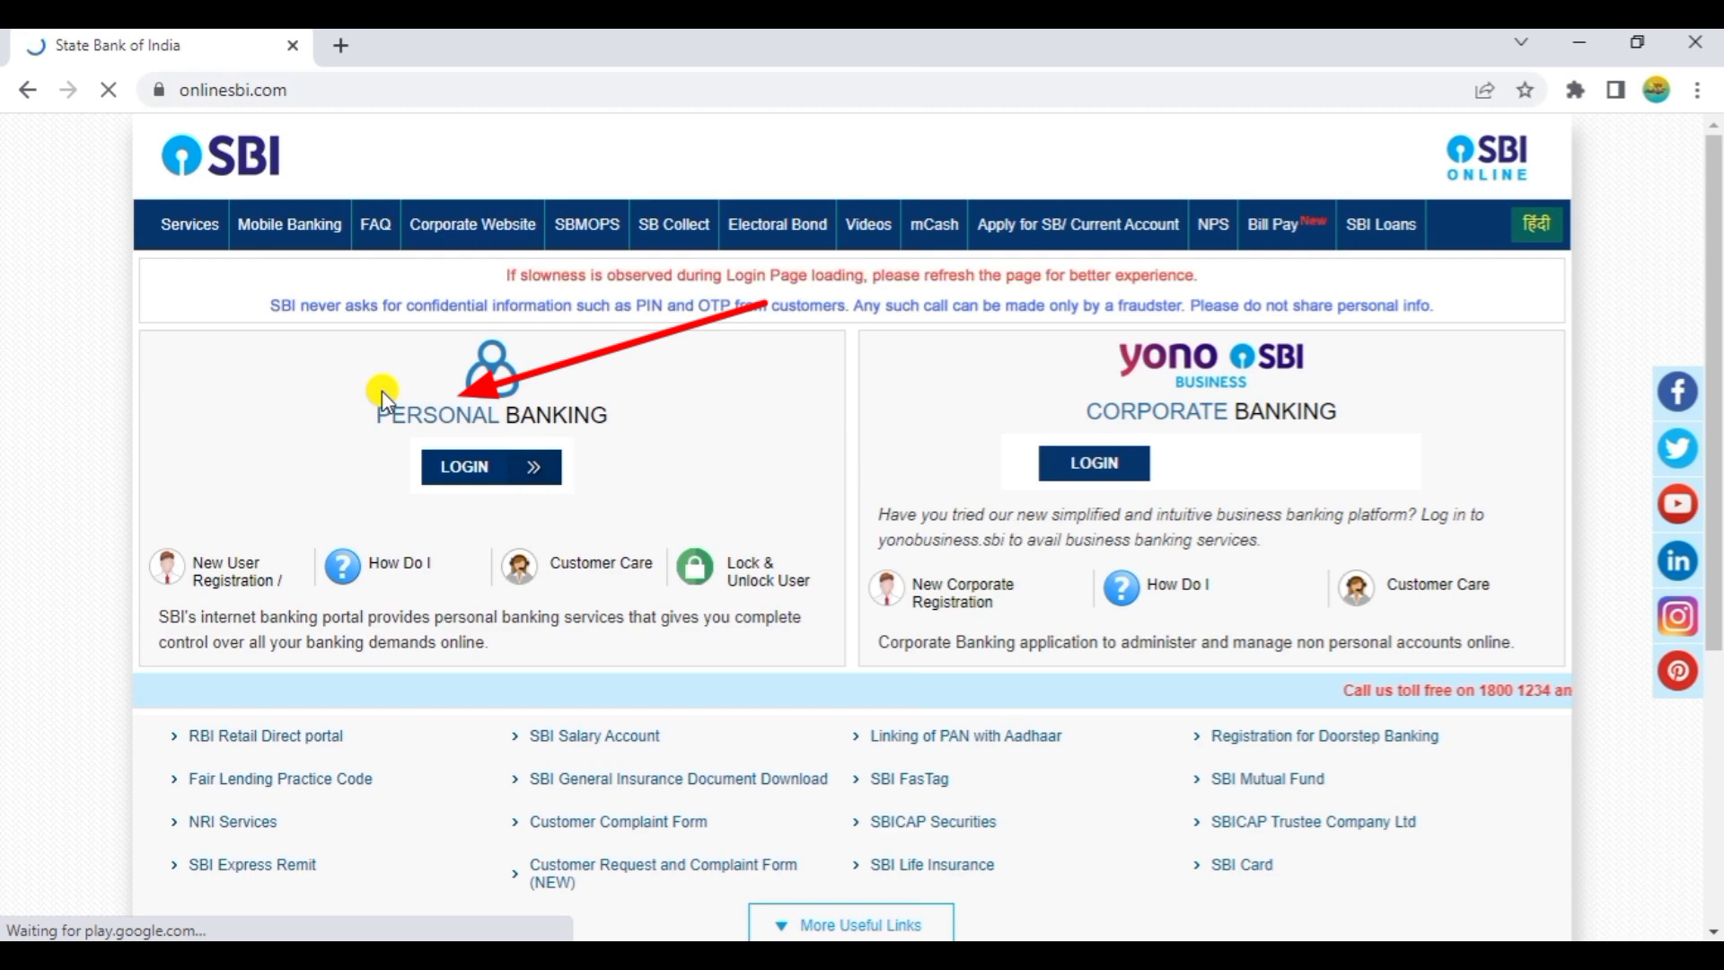
# Step: Go to Personal Banking LOGIN and continue to the empty login form
pyautogui.click(519, 470)
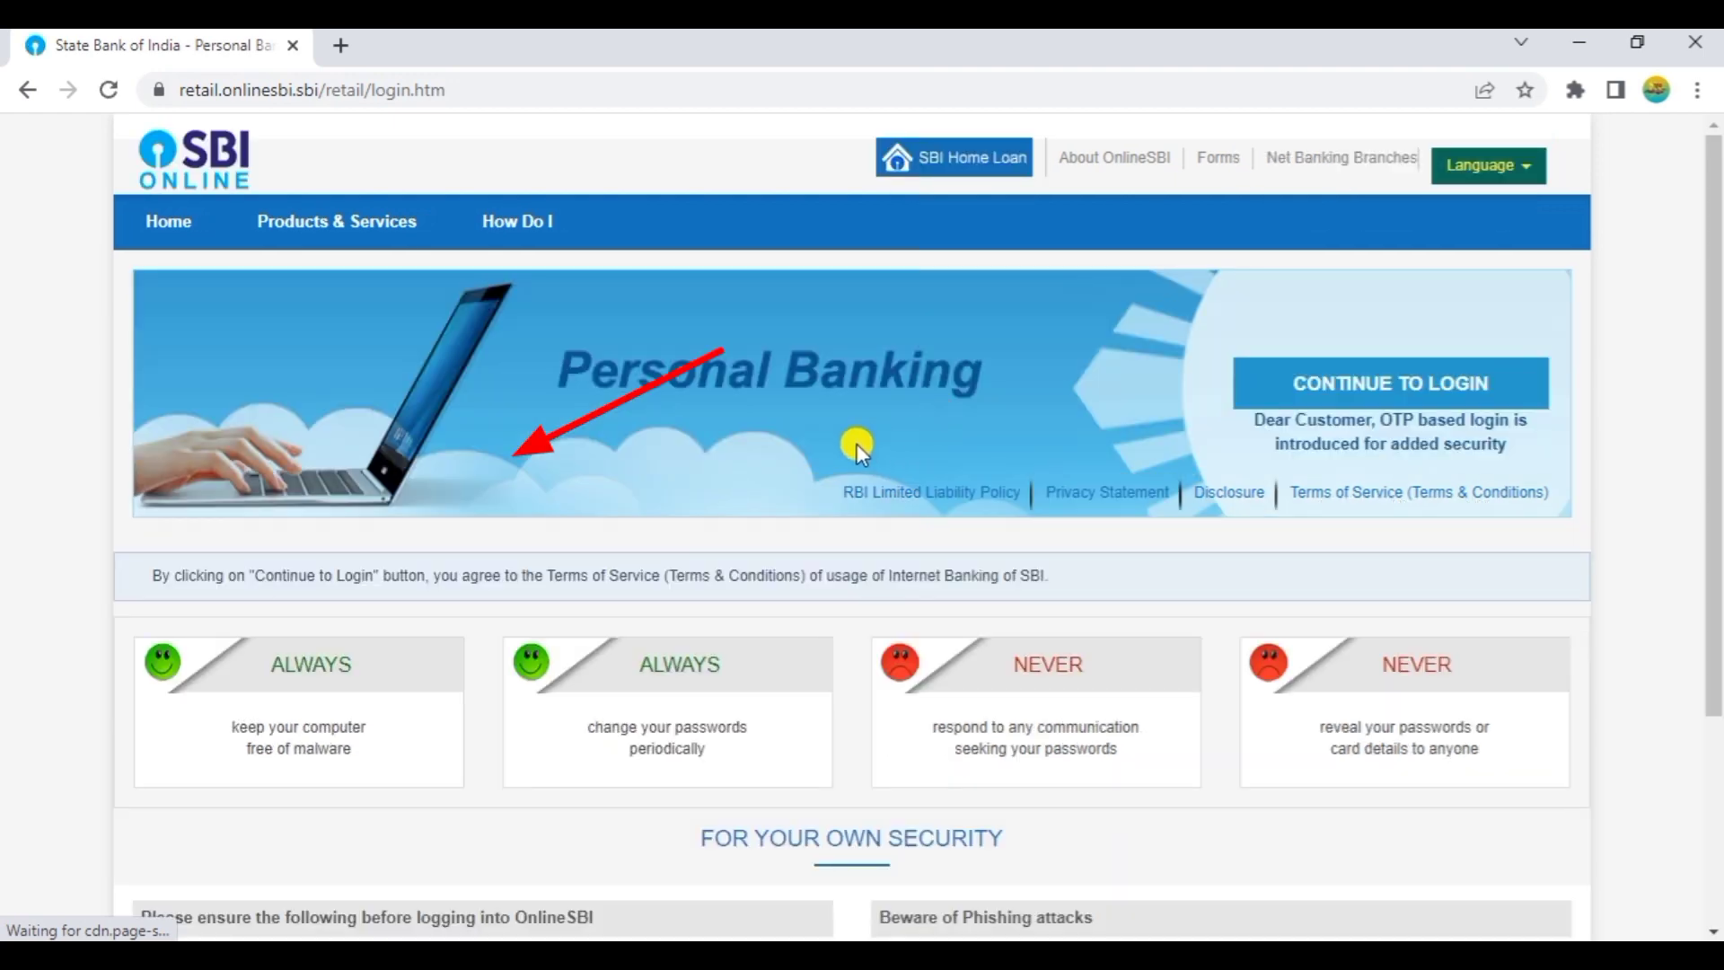
pyautogui.scroll(-3, 772, 410)
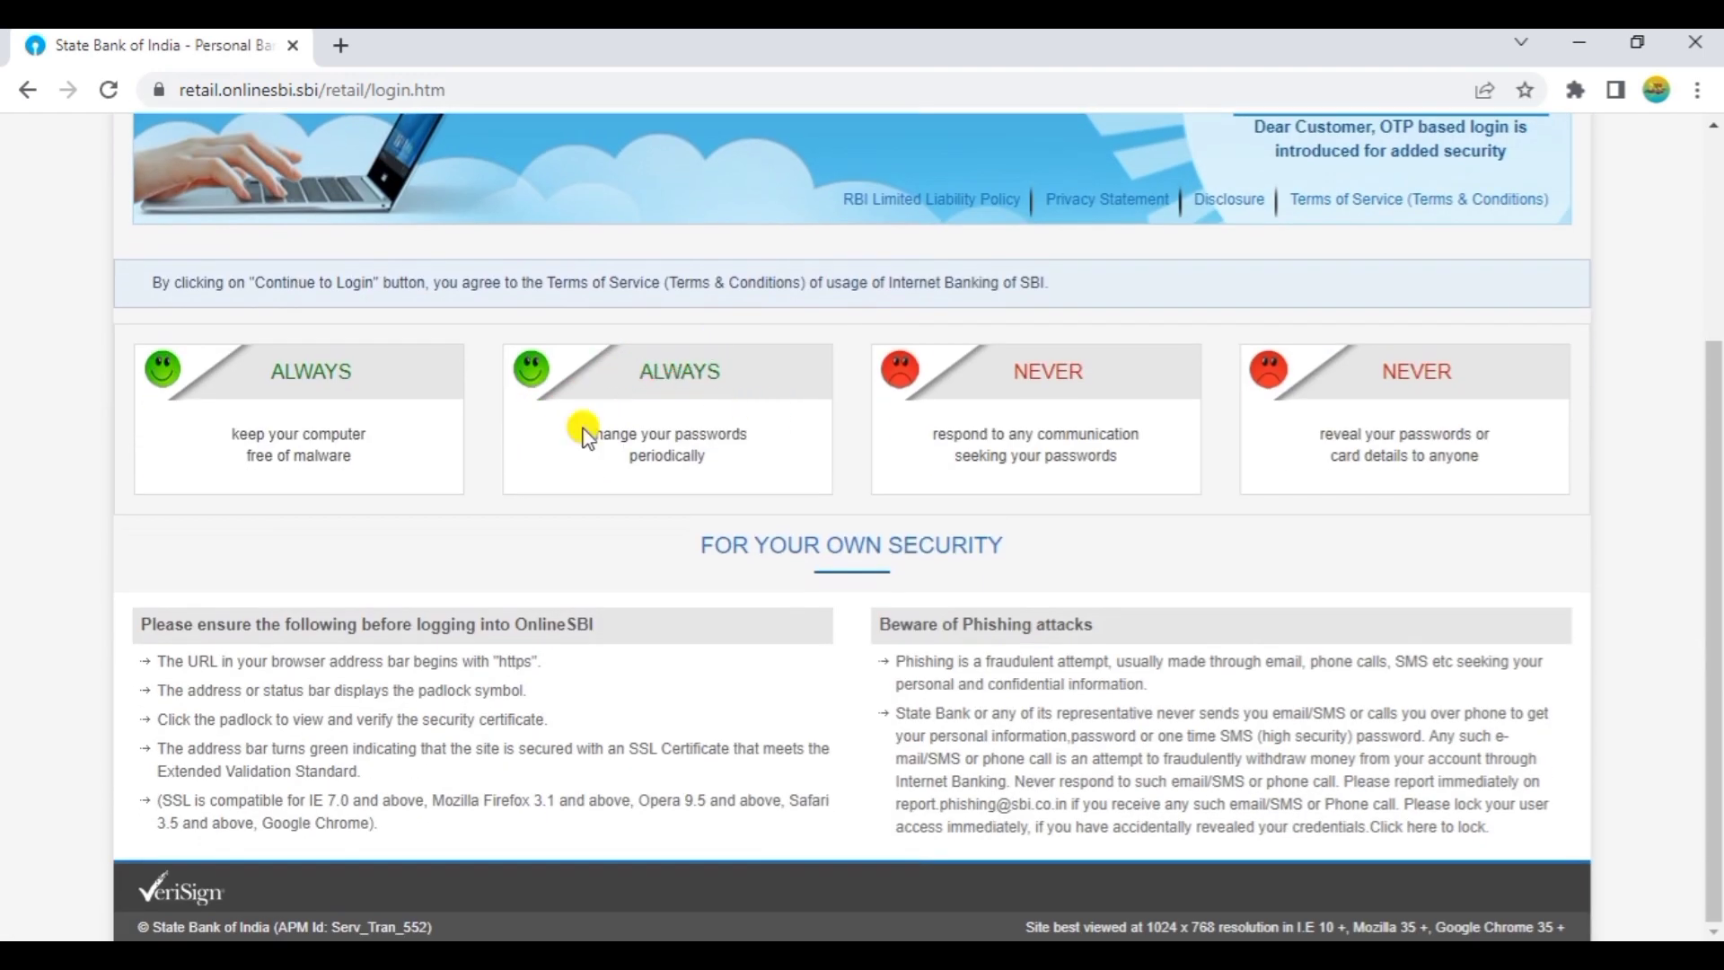
pyautogui.scroll(3, 281, 413)
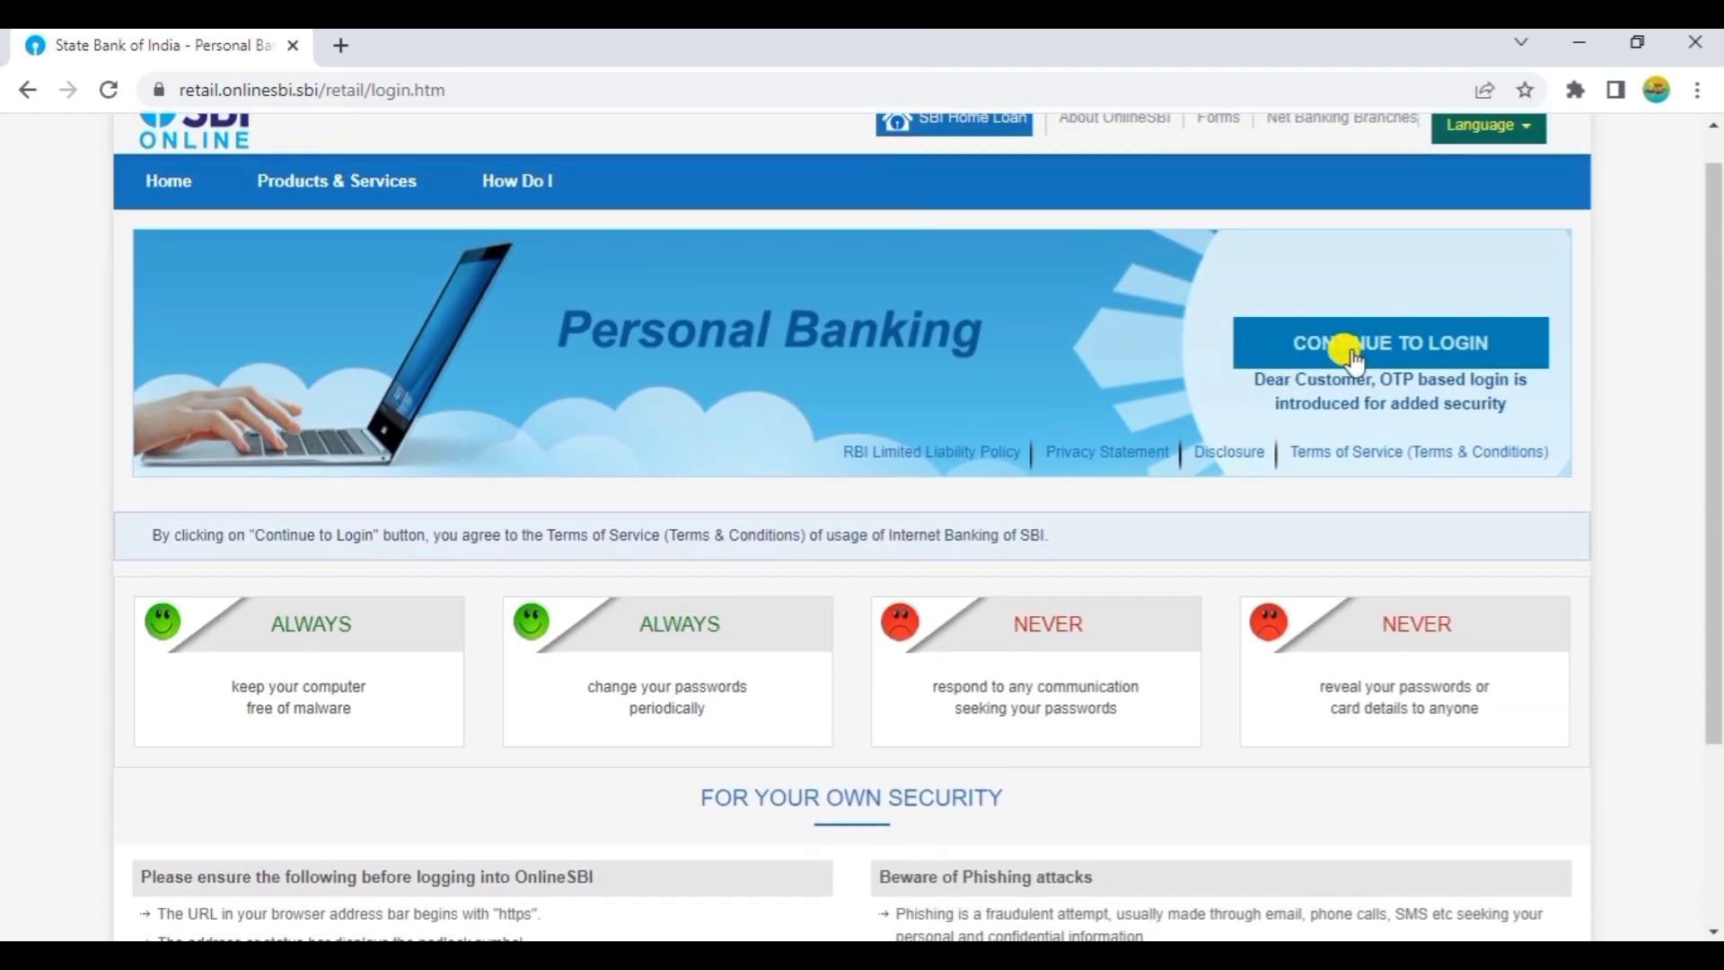
pyautogui.click(1354, 356)
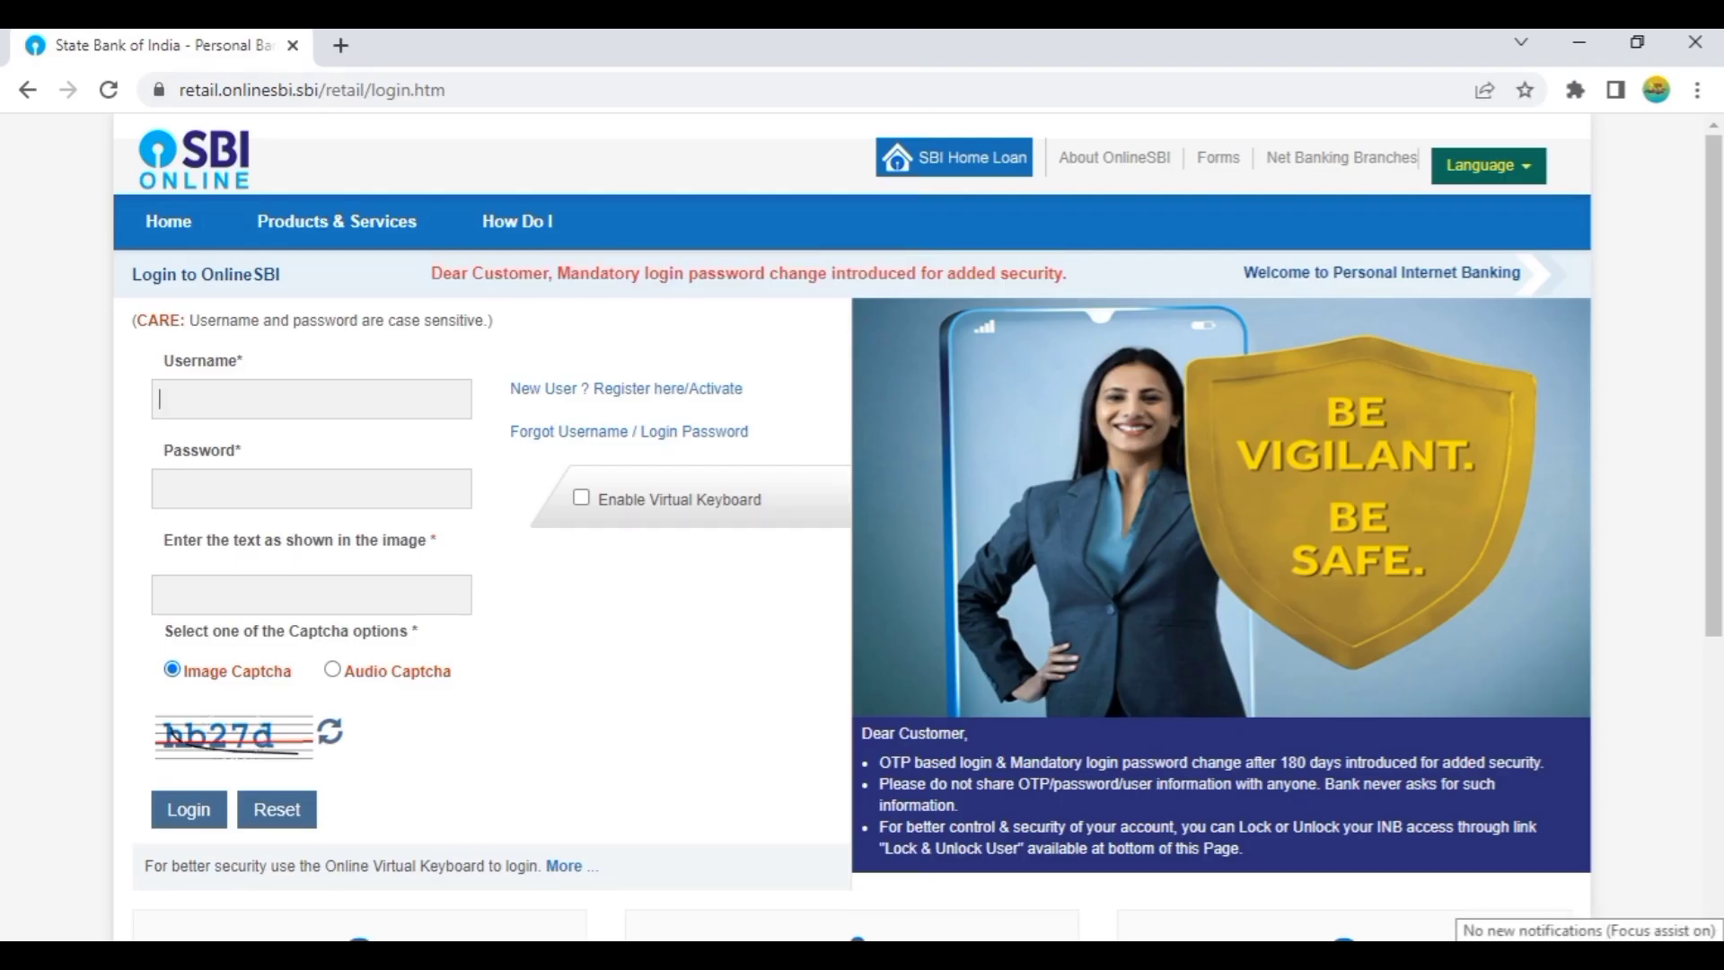
# Step: Enter the account username, the password and the captcha characters into the login form
pyautogui.write('Ki')
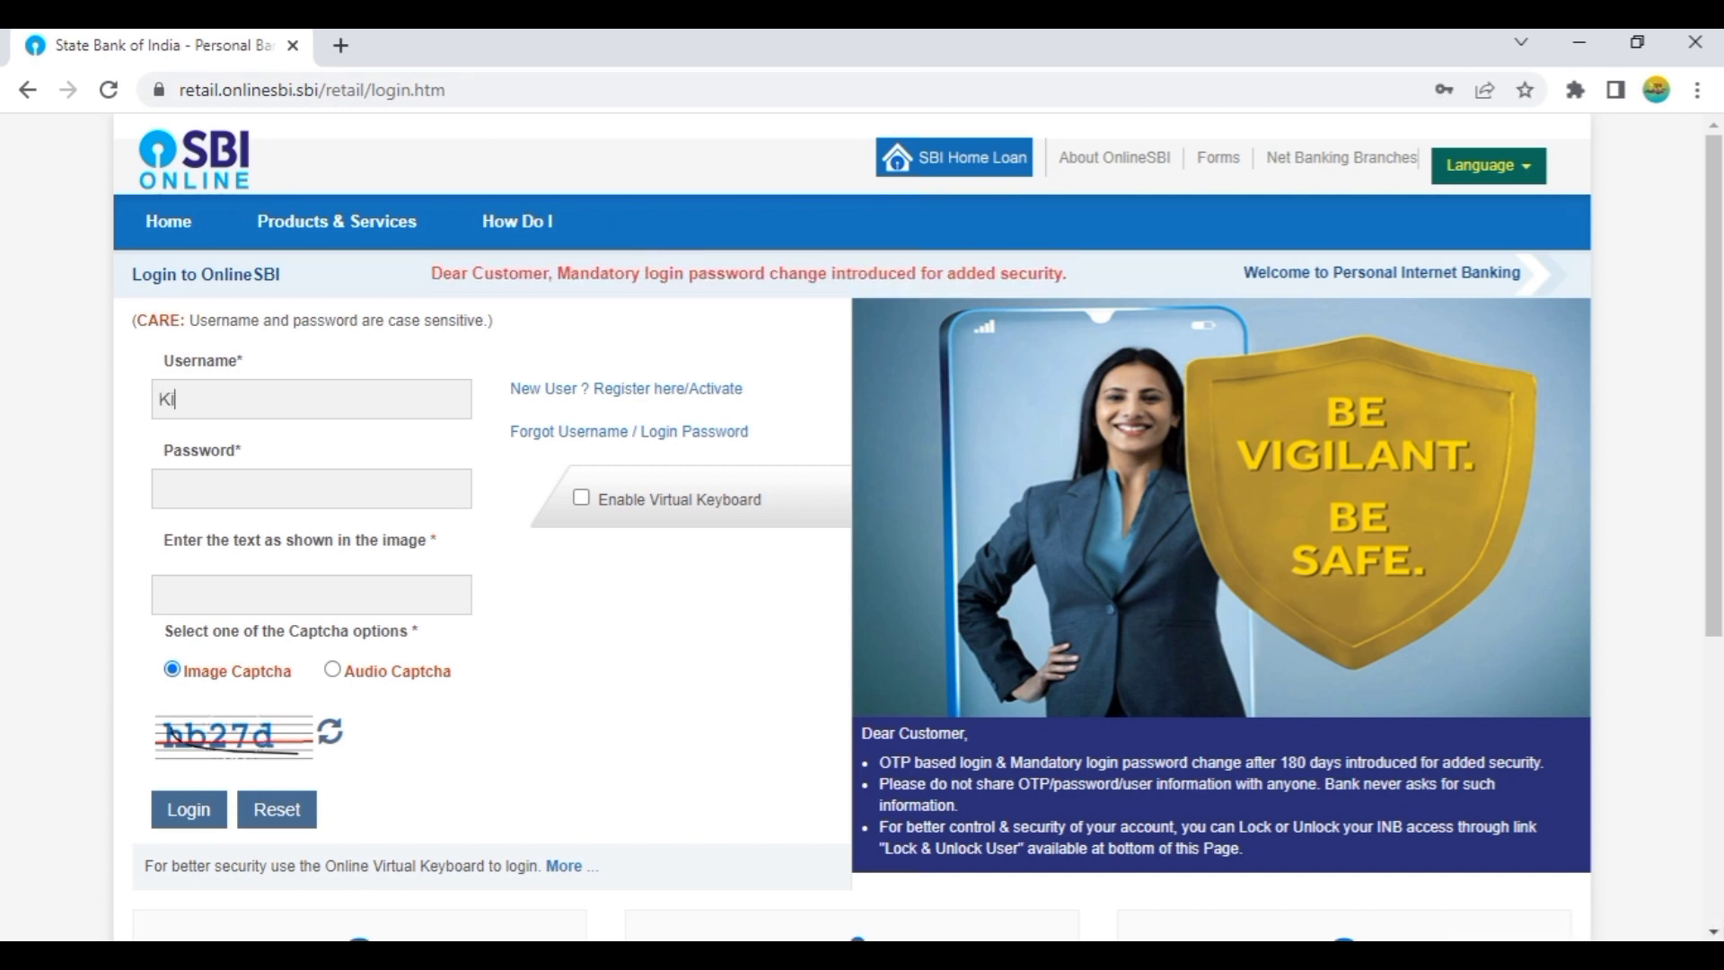
pyautogui.write('shorr3369')
pyautogui.click(370, 485)
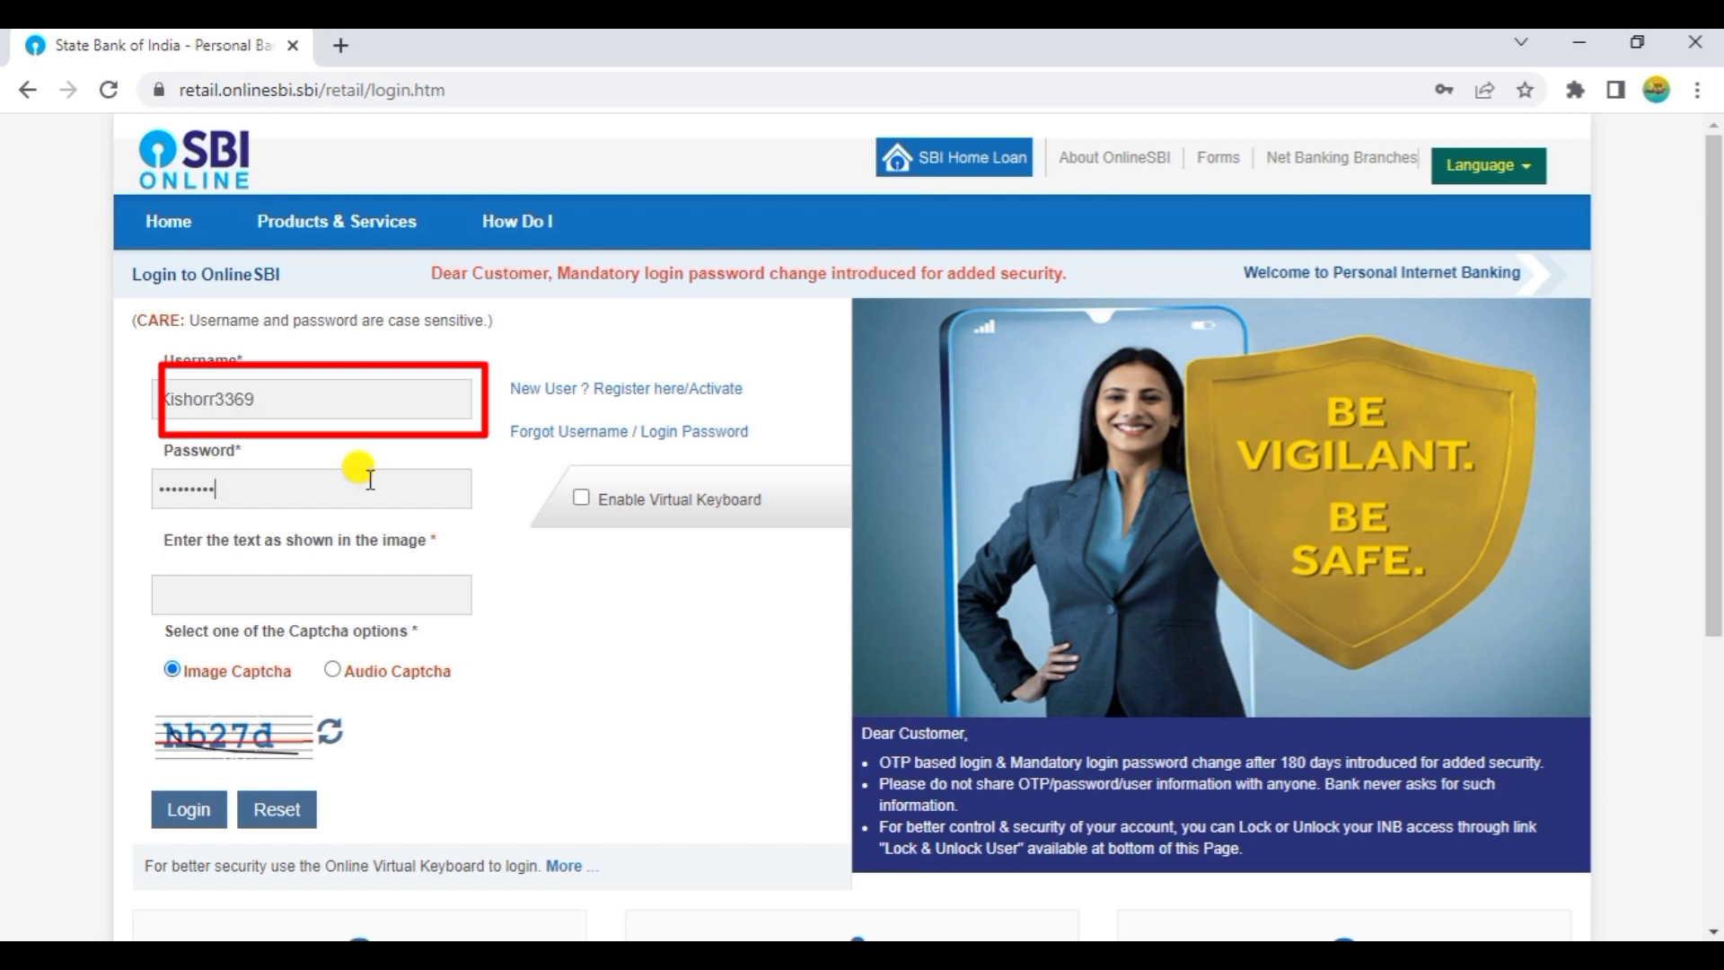
pyautogui.click(302, 591)
pyautogui.write('hb27d')
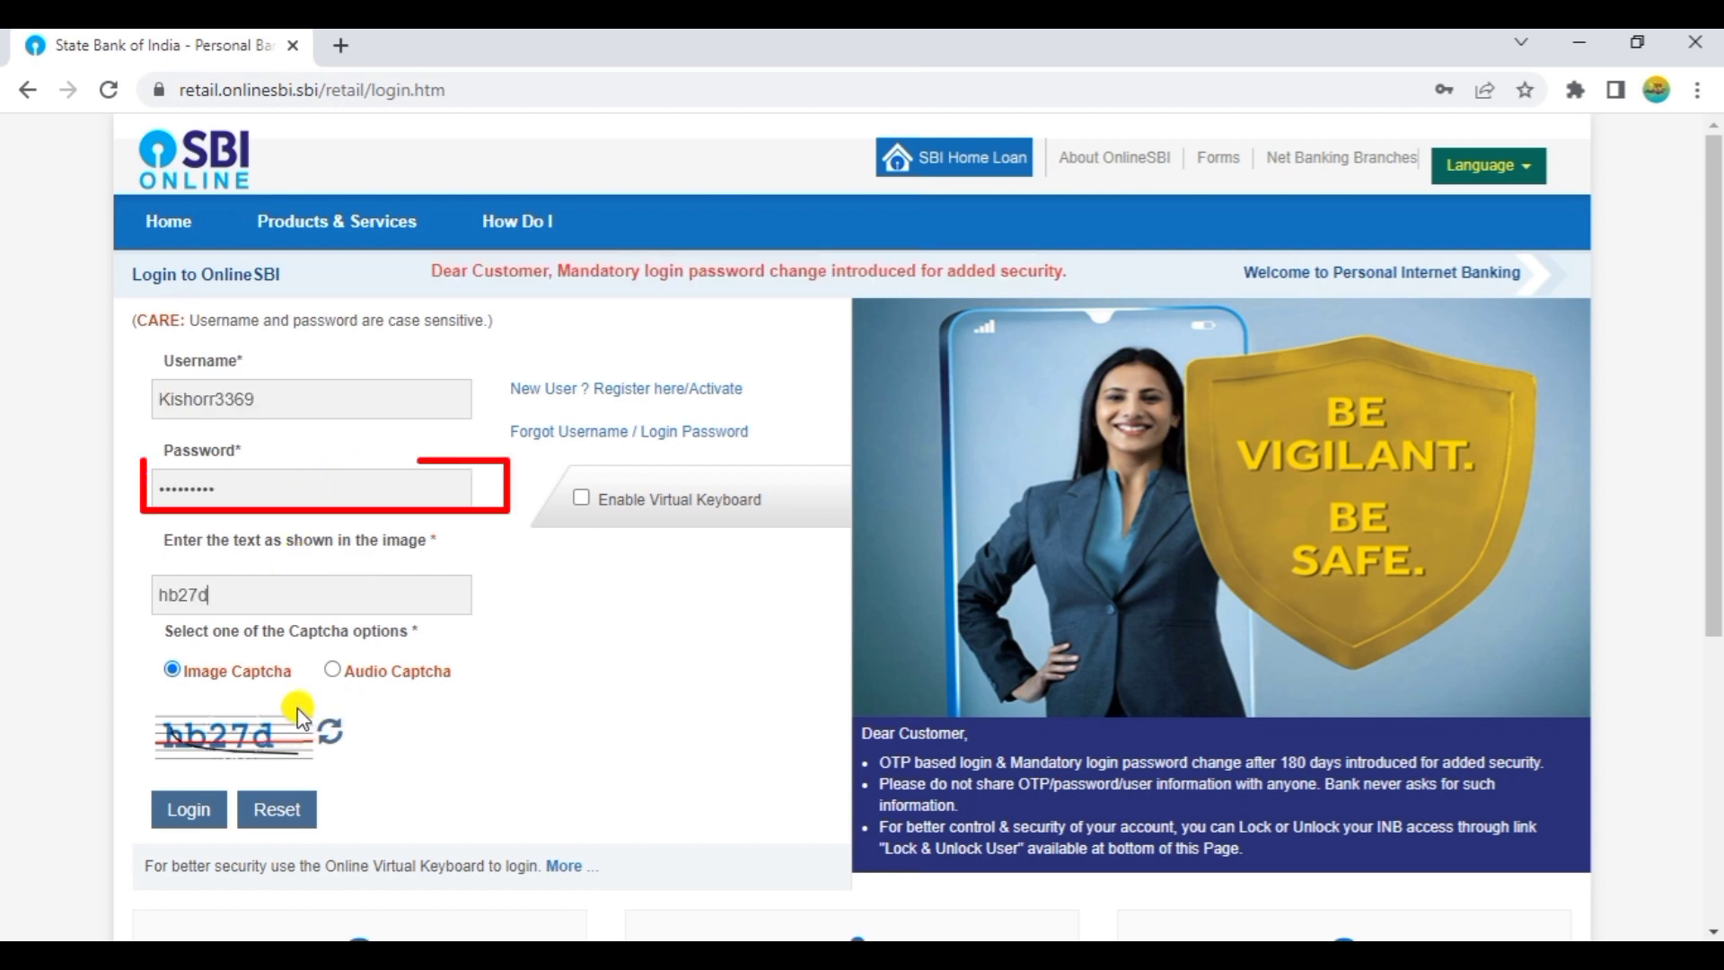
# Step: Submit the login, decline saving the password, and submit the SMS one-time password
pyautogui.click(185, 811)
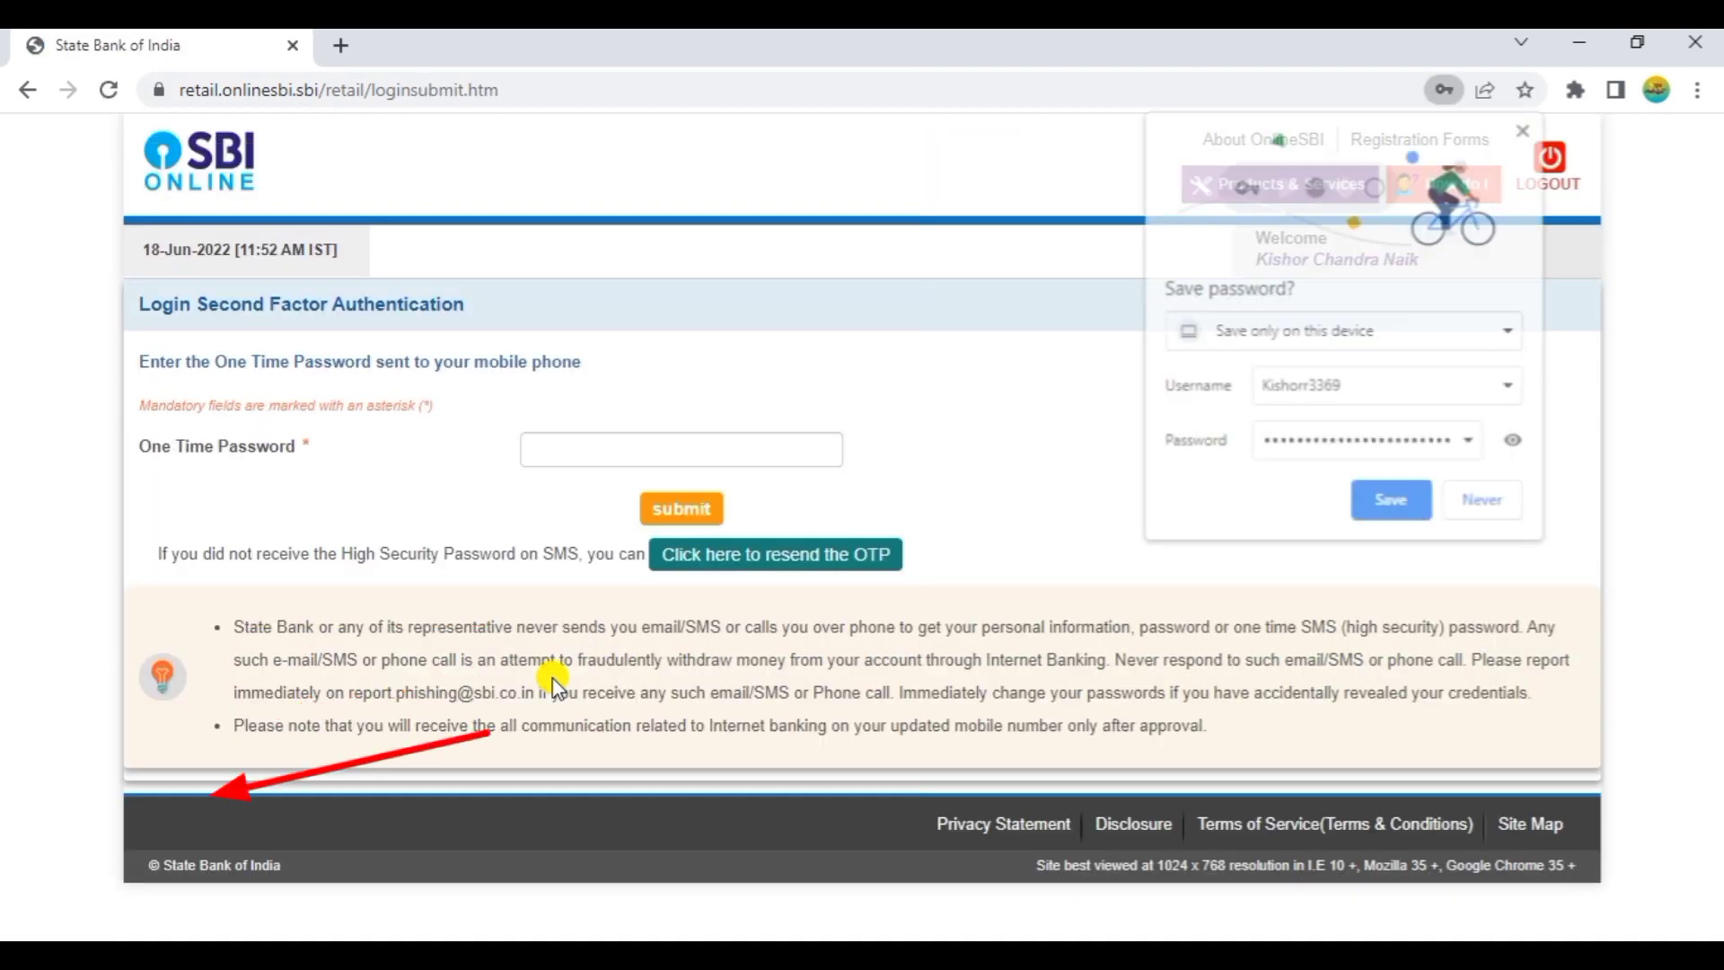
pyautogui.click(1532, 122)
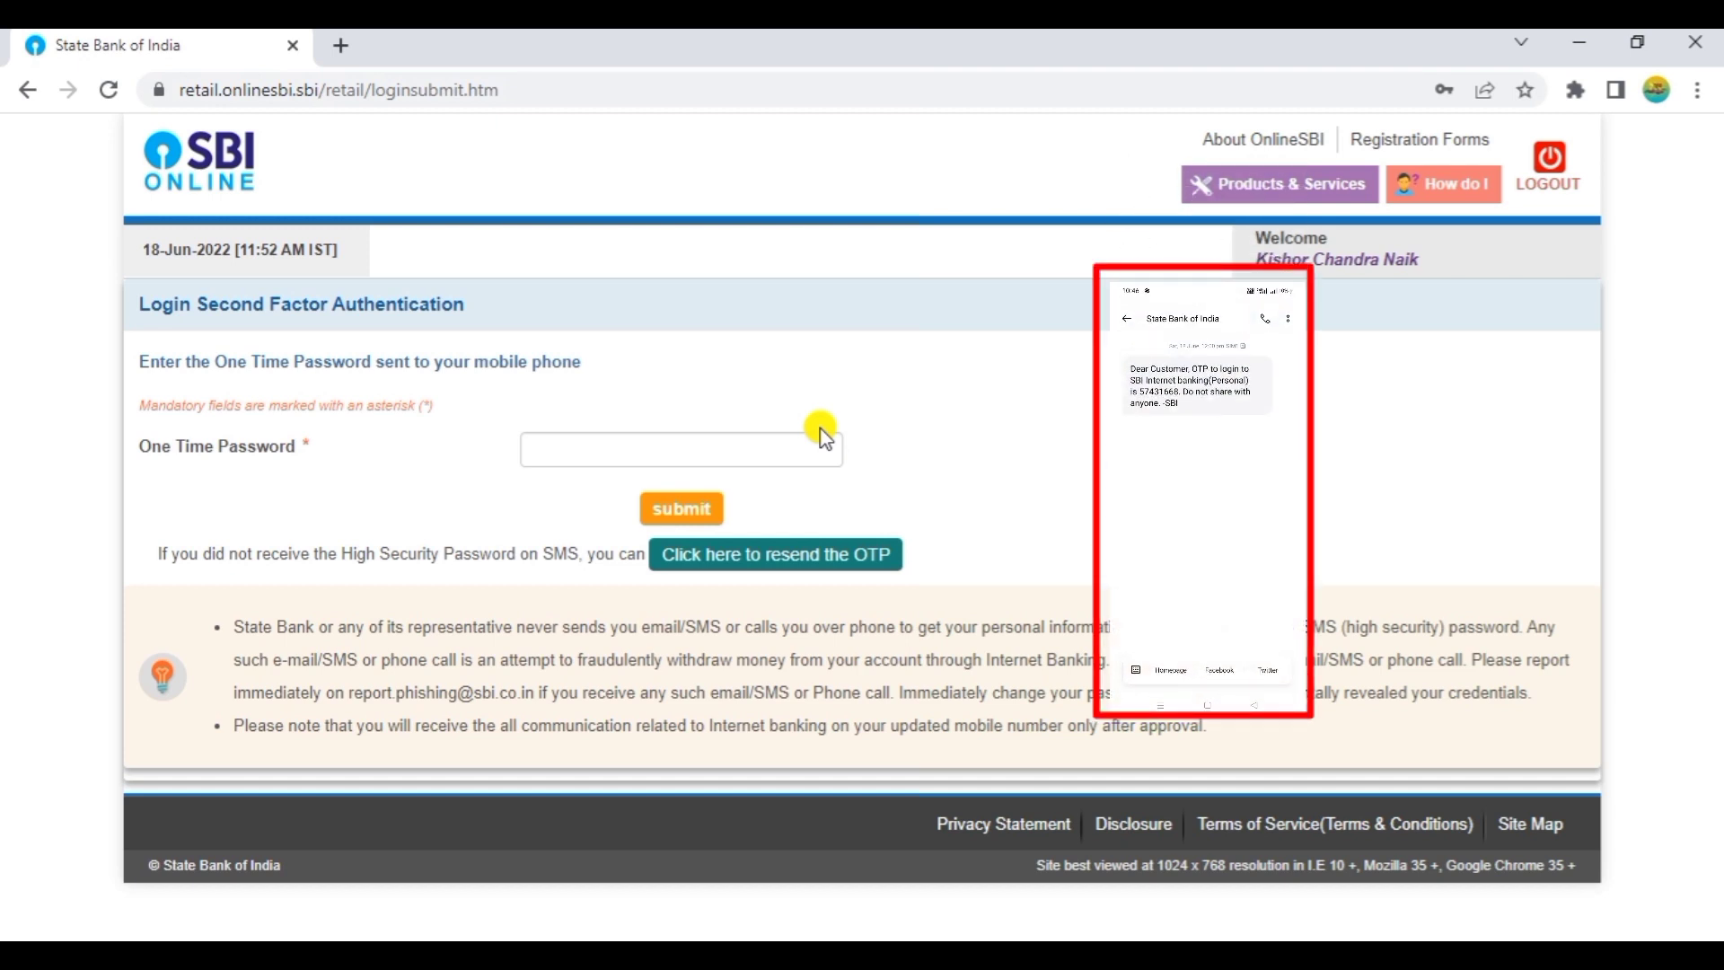
pyautogui.click(643, 451)
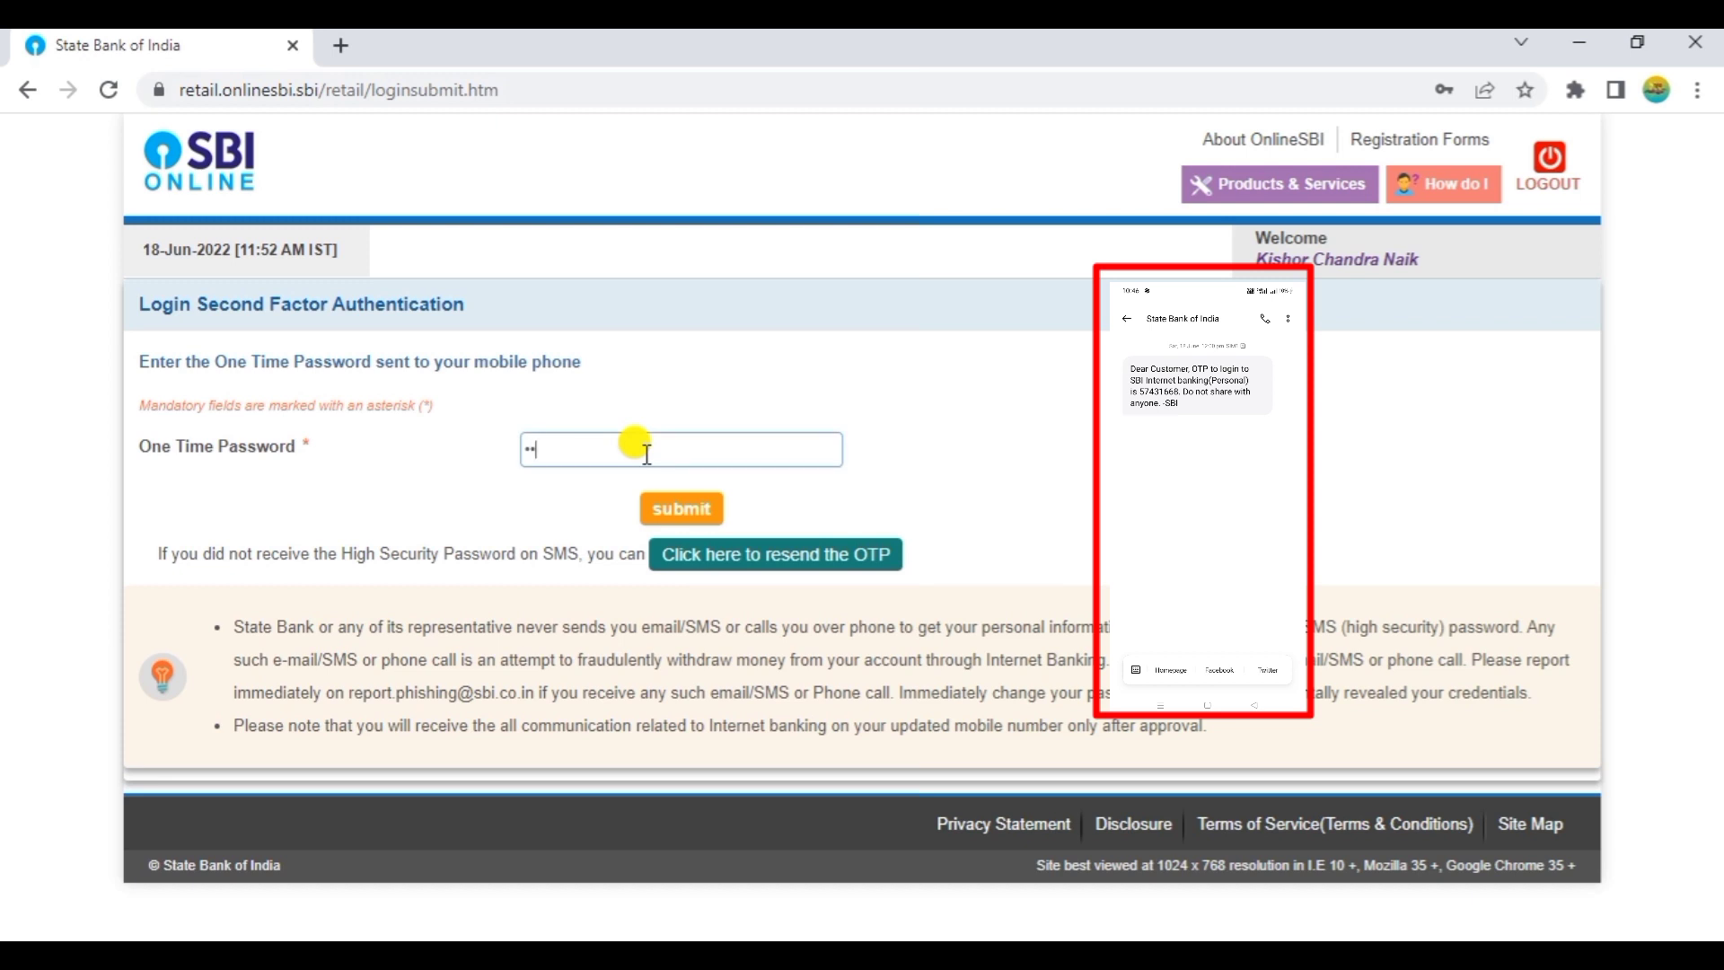
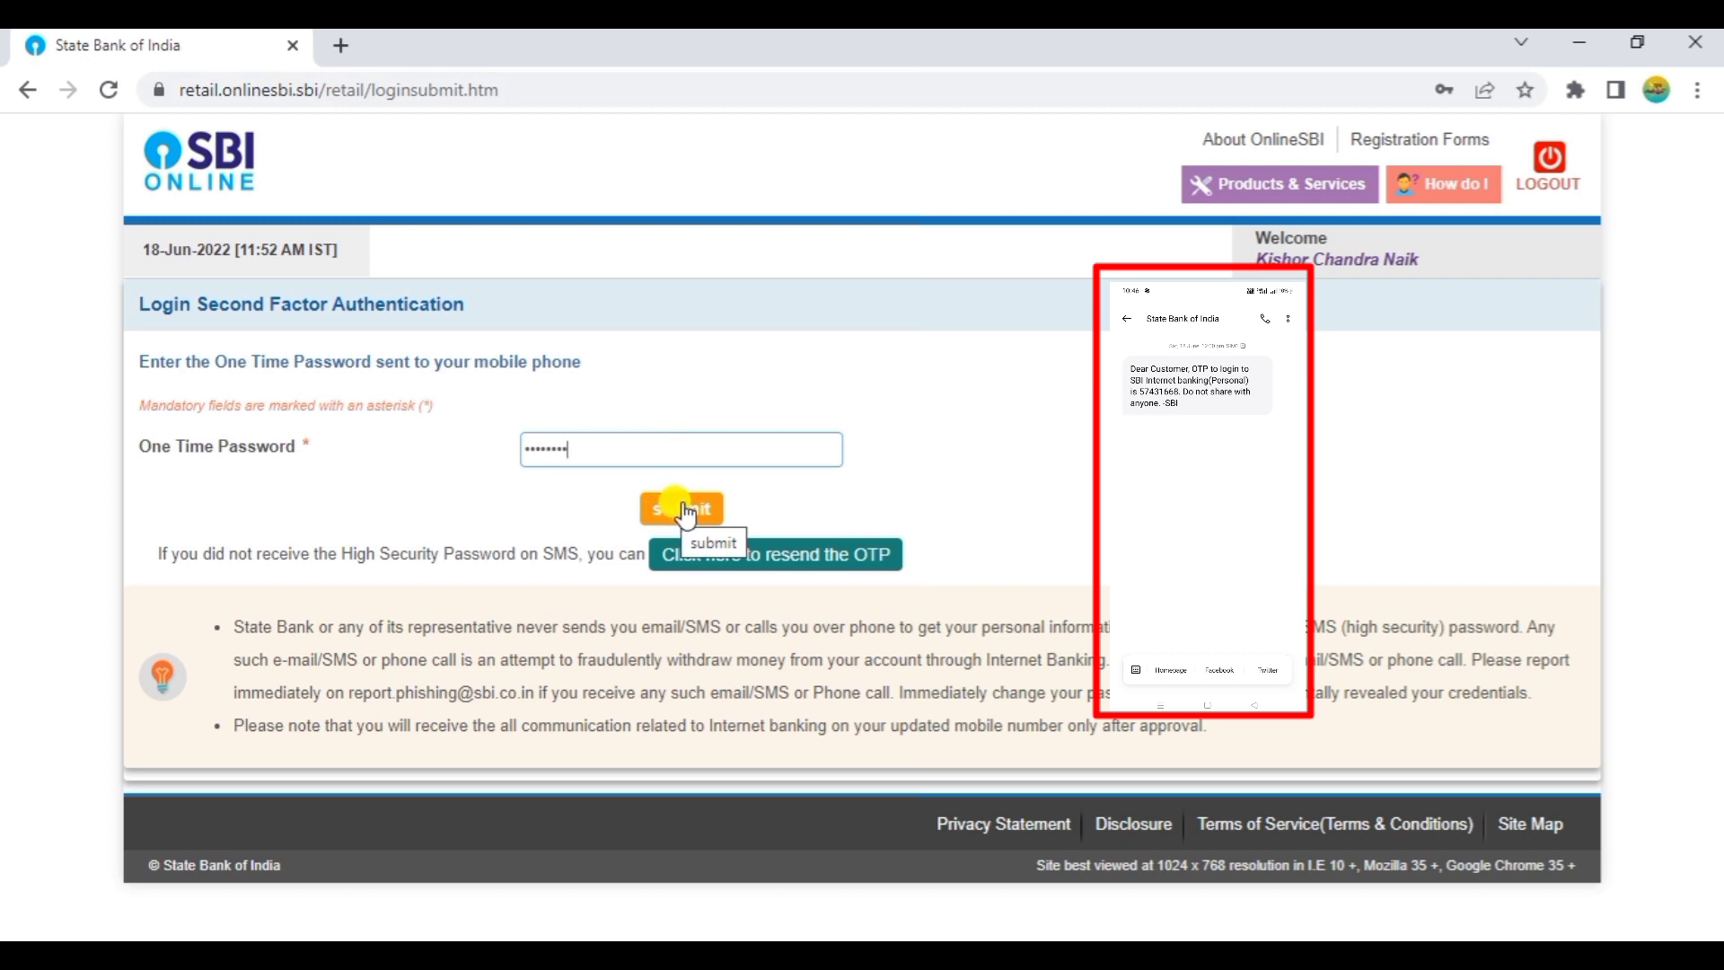
pyautogui.click(682, 510)
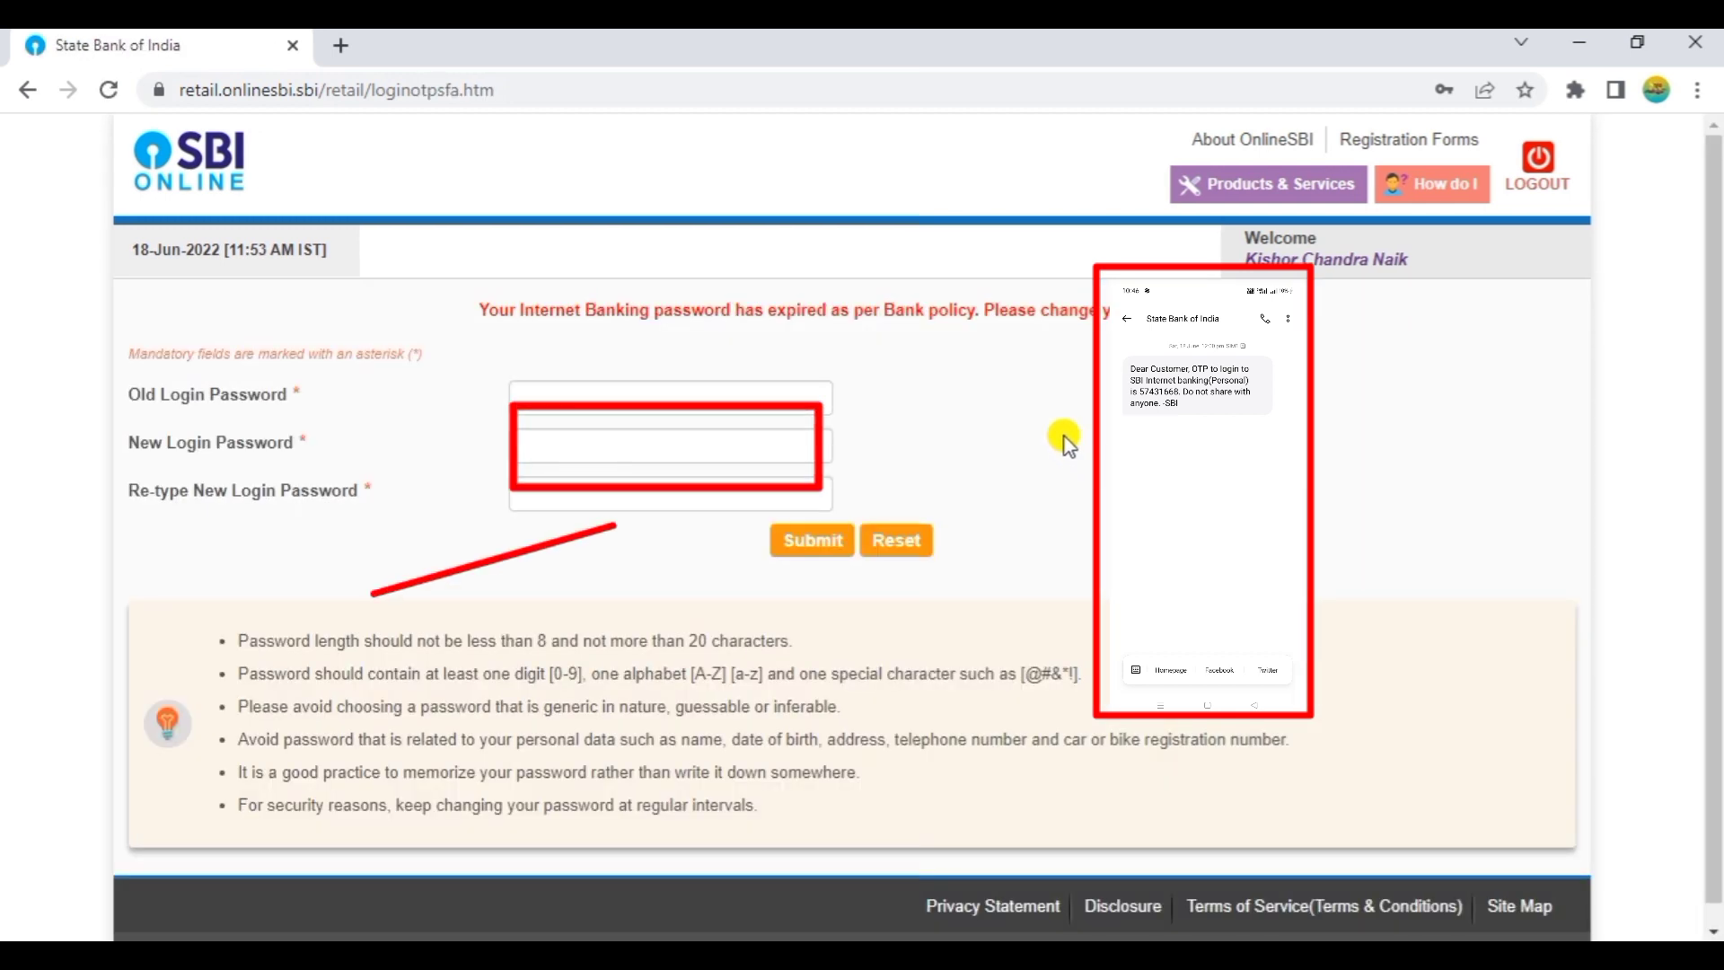
# Step: Paste the old password, enter the new password twice, and submit the change
pyautogui.click(742, 391)
pyautogui.hotkey('ctrl', 'v')
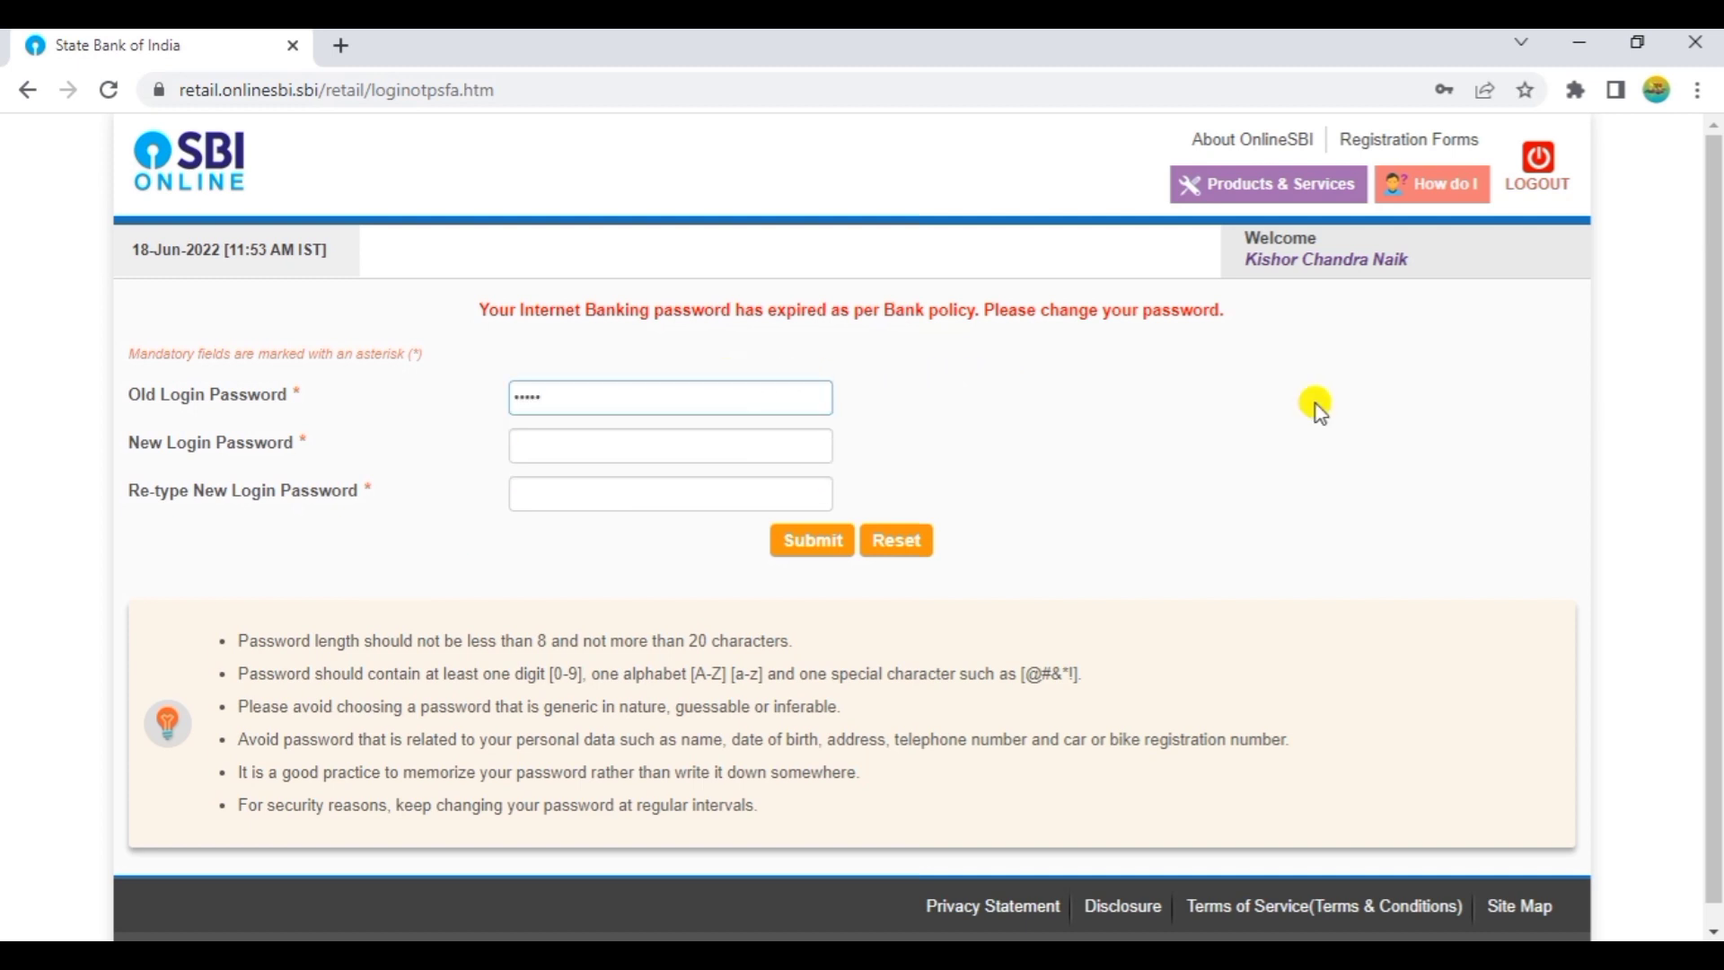
pyautogui.write('••••')
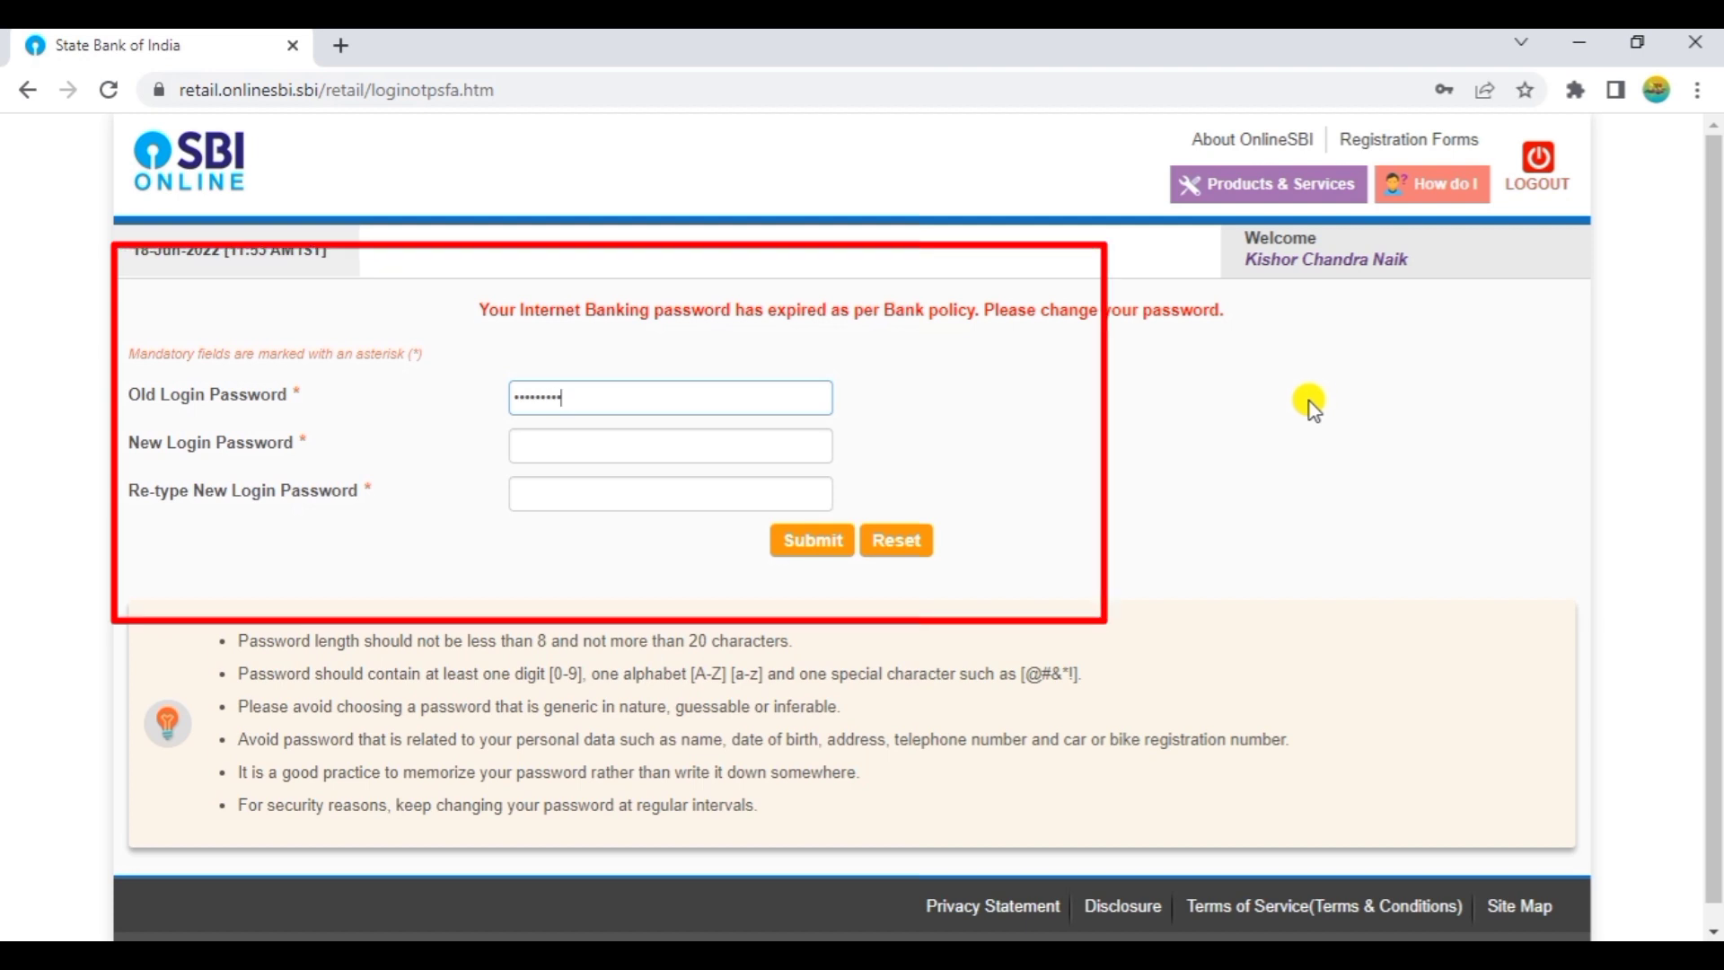
pyautogui.click(635, 446)
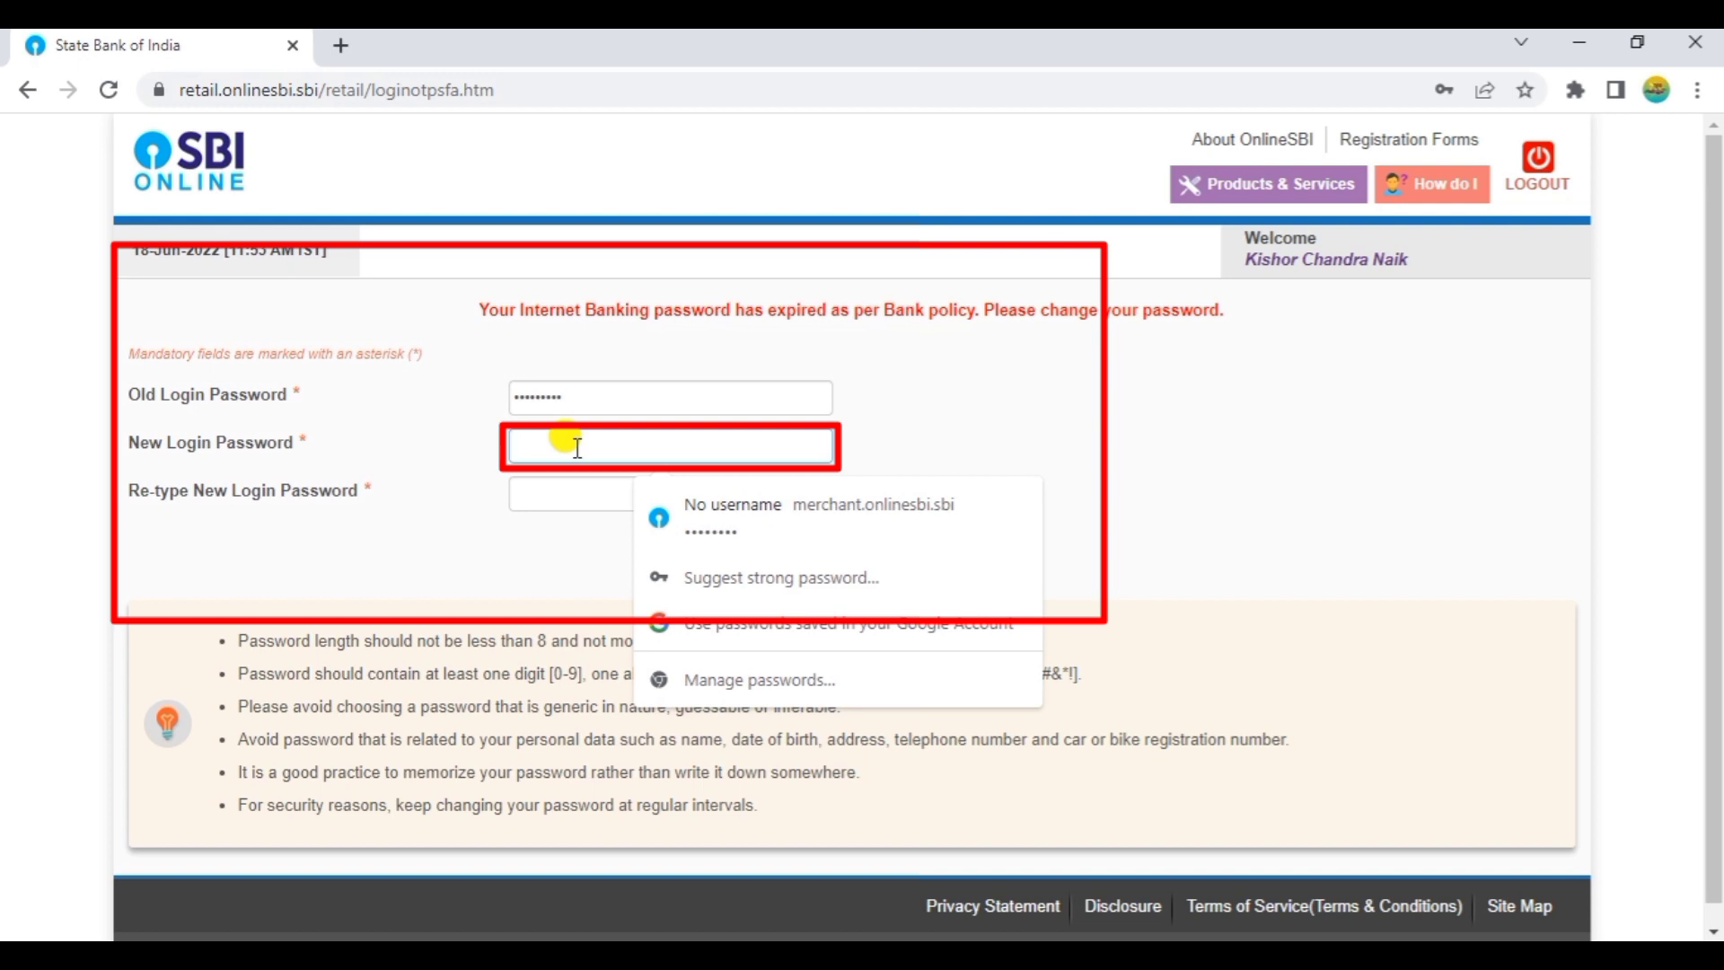
pyautogui.click(533, 485)
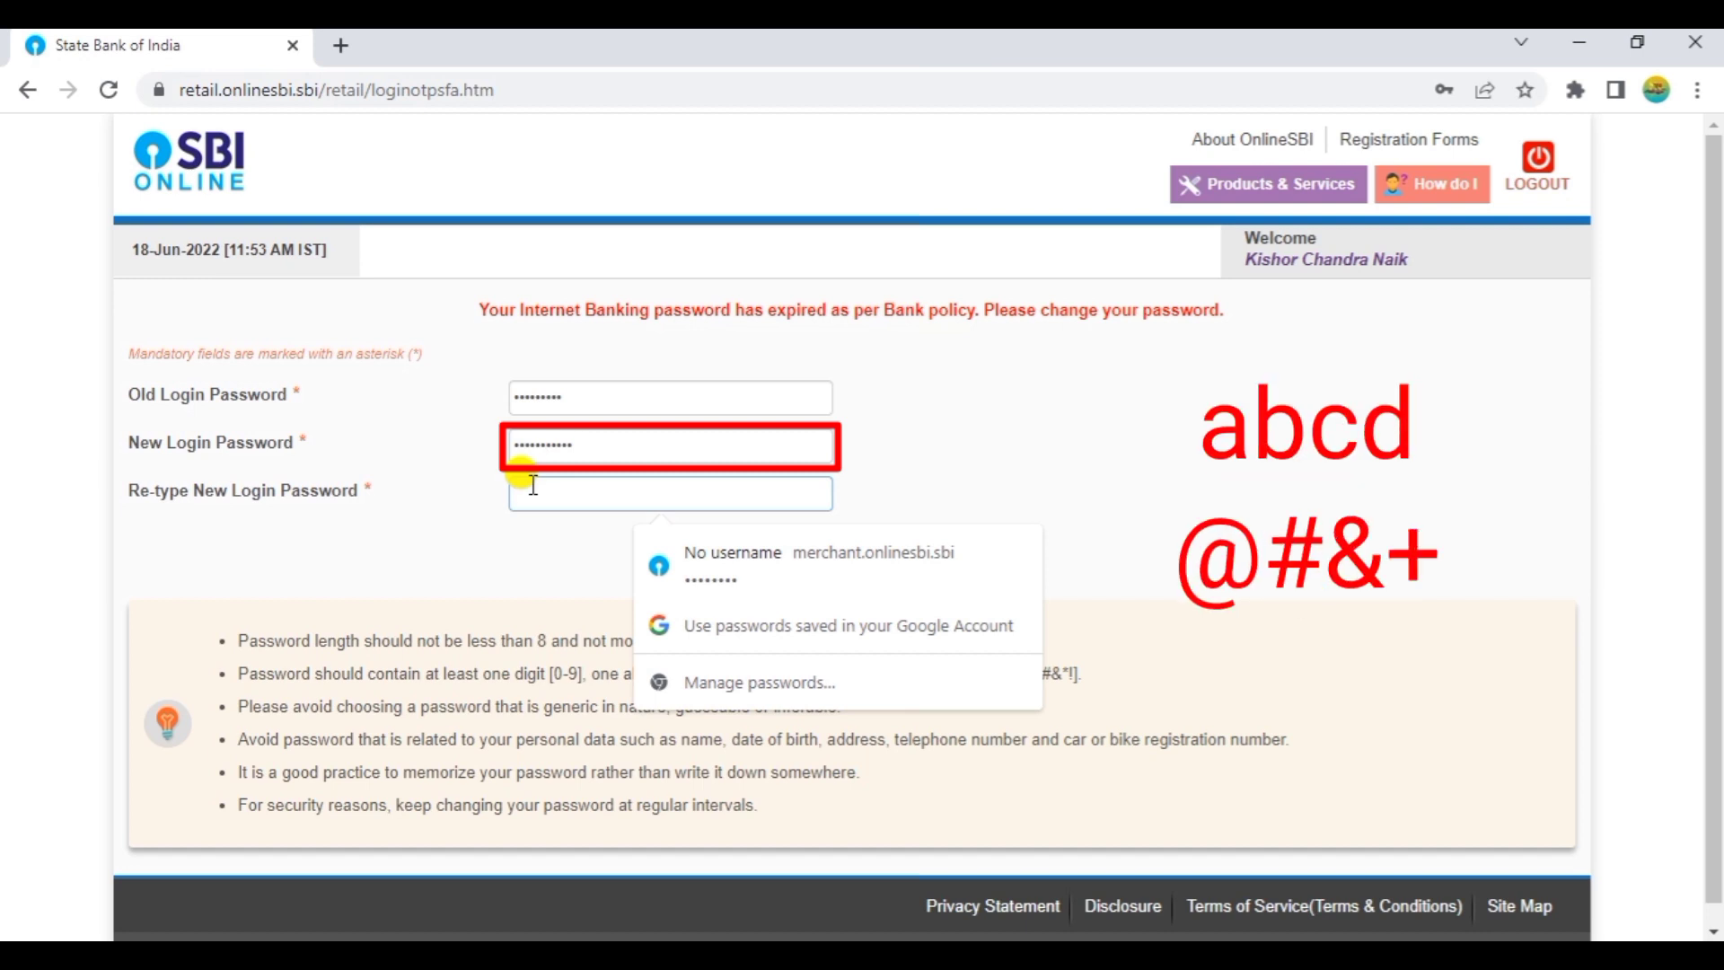
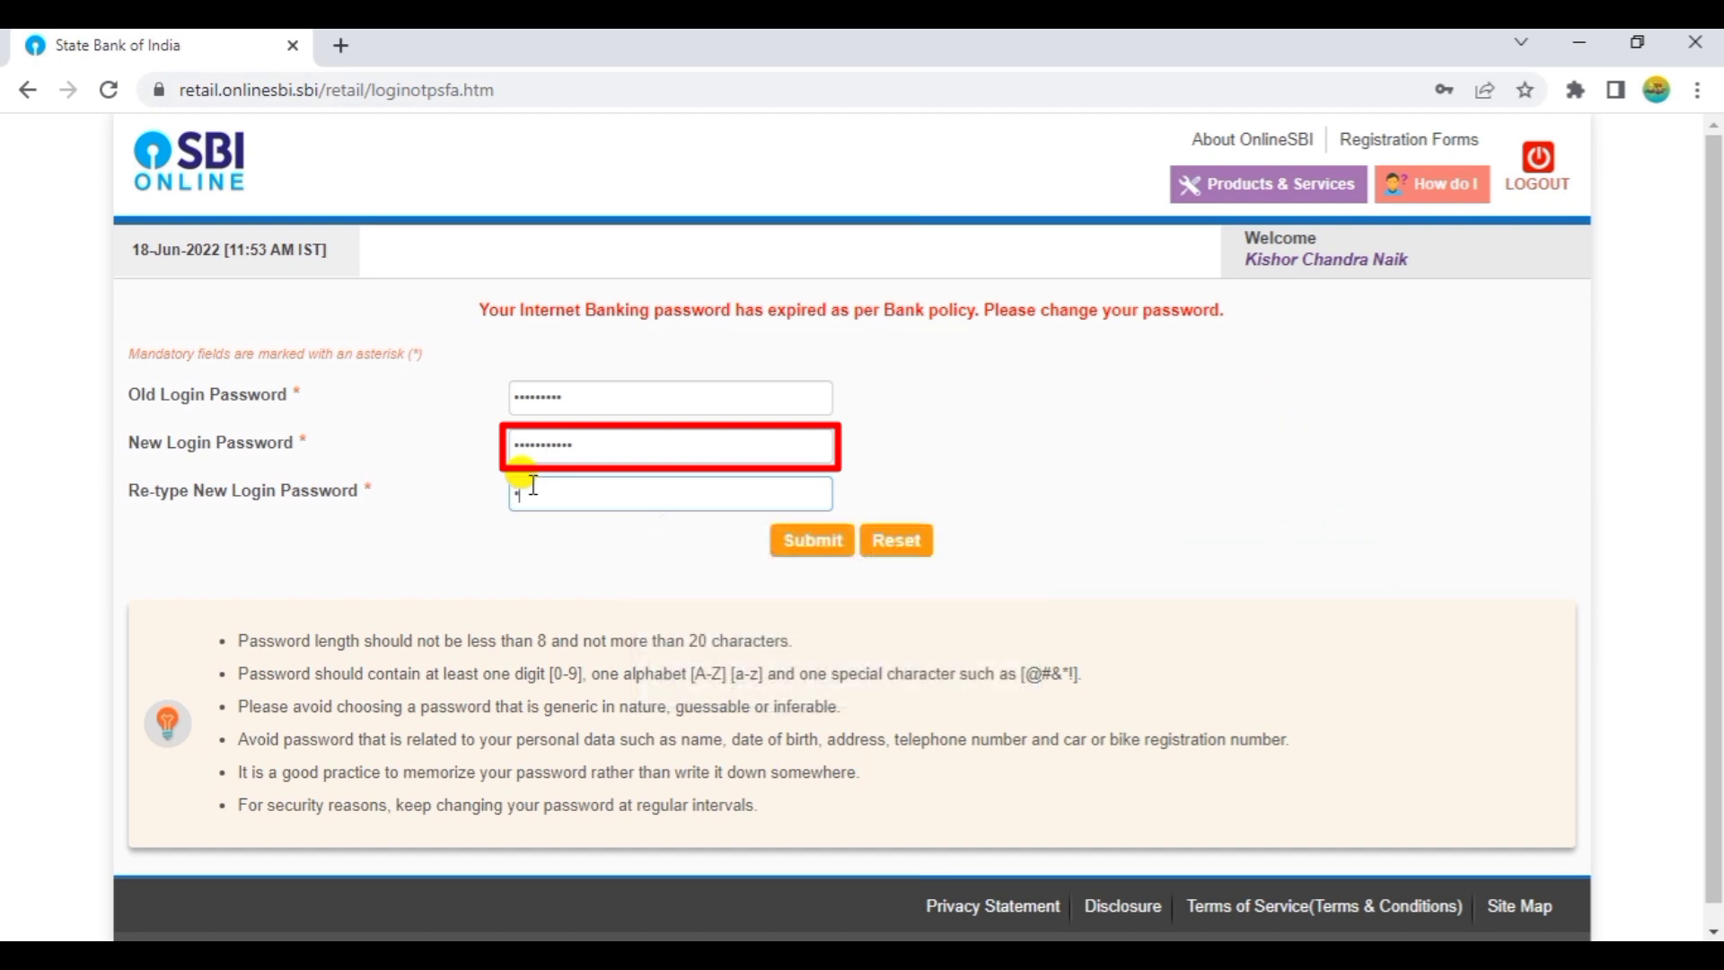
pyautogui.scroll(-1, 704, 535)
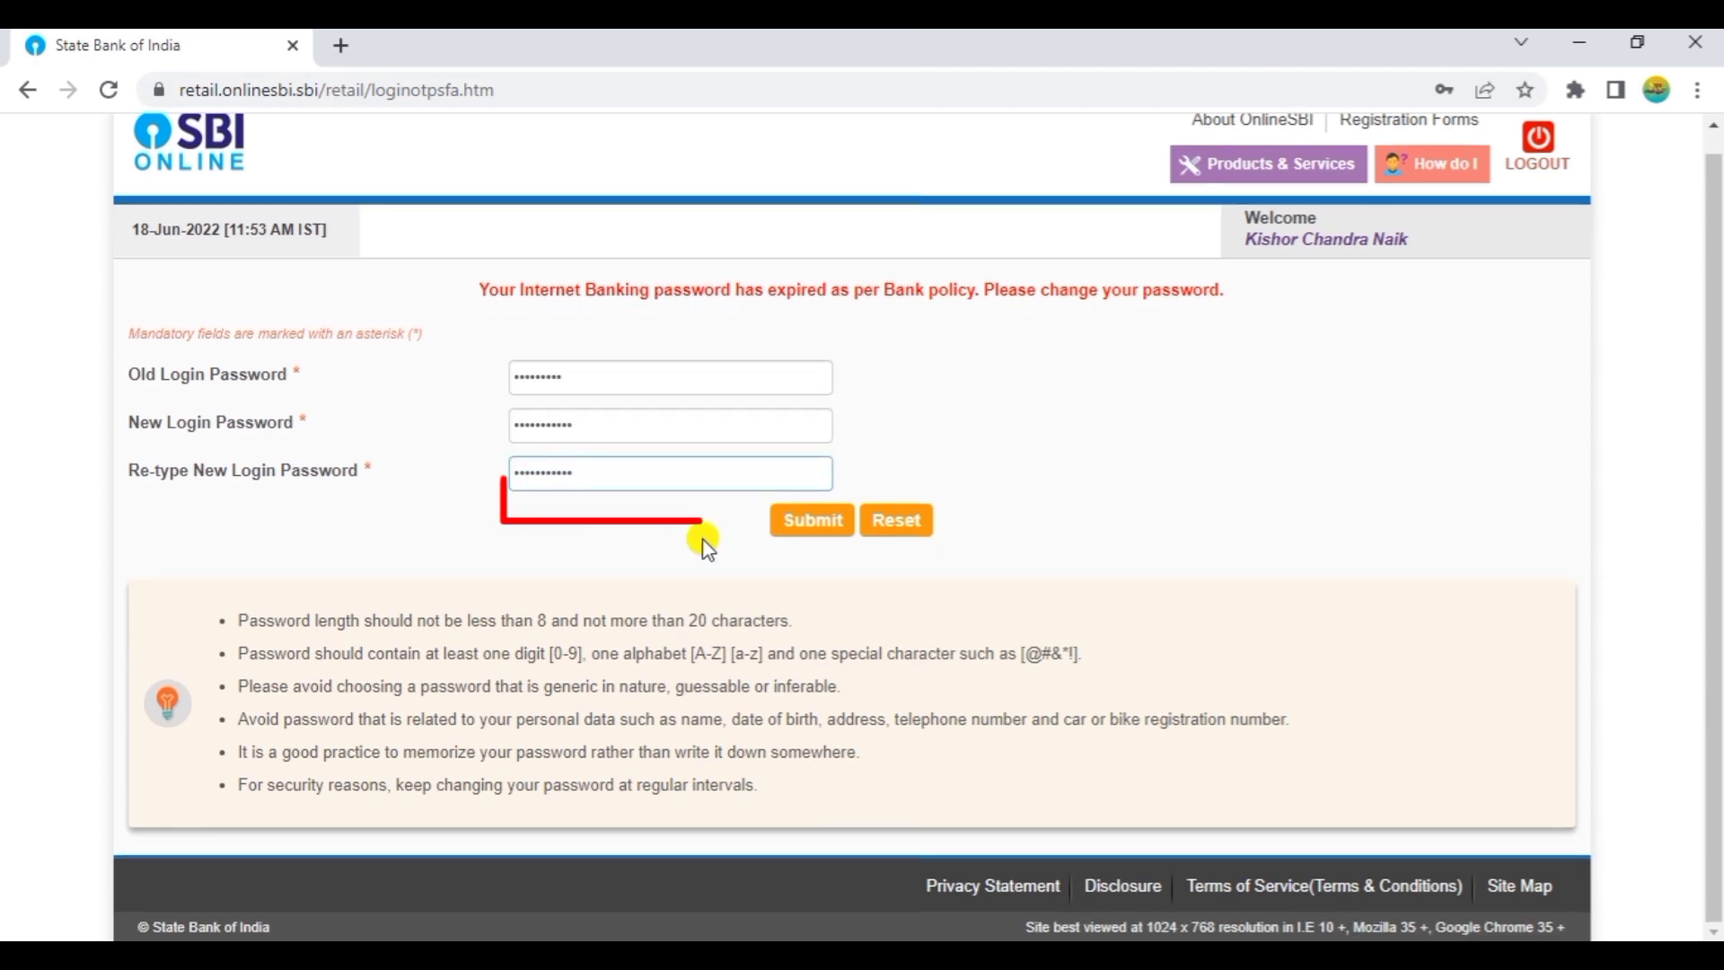
pyautogui.click(802, 532)
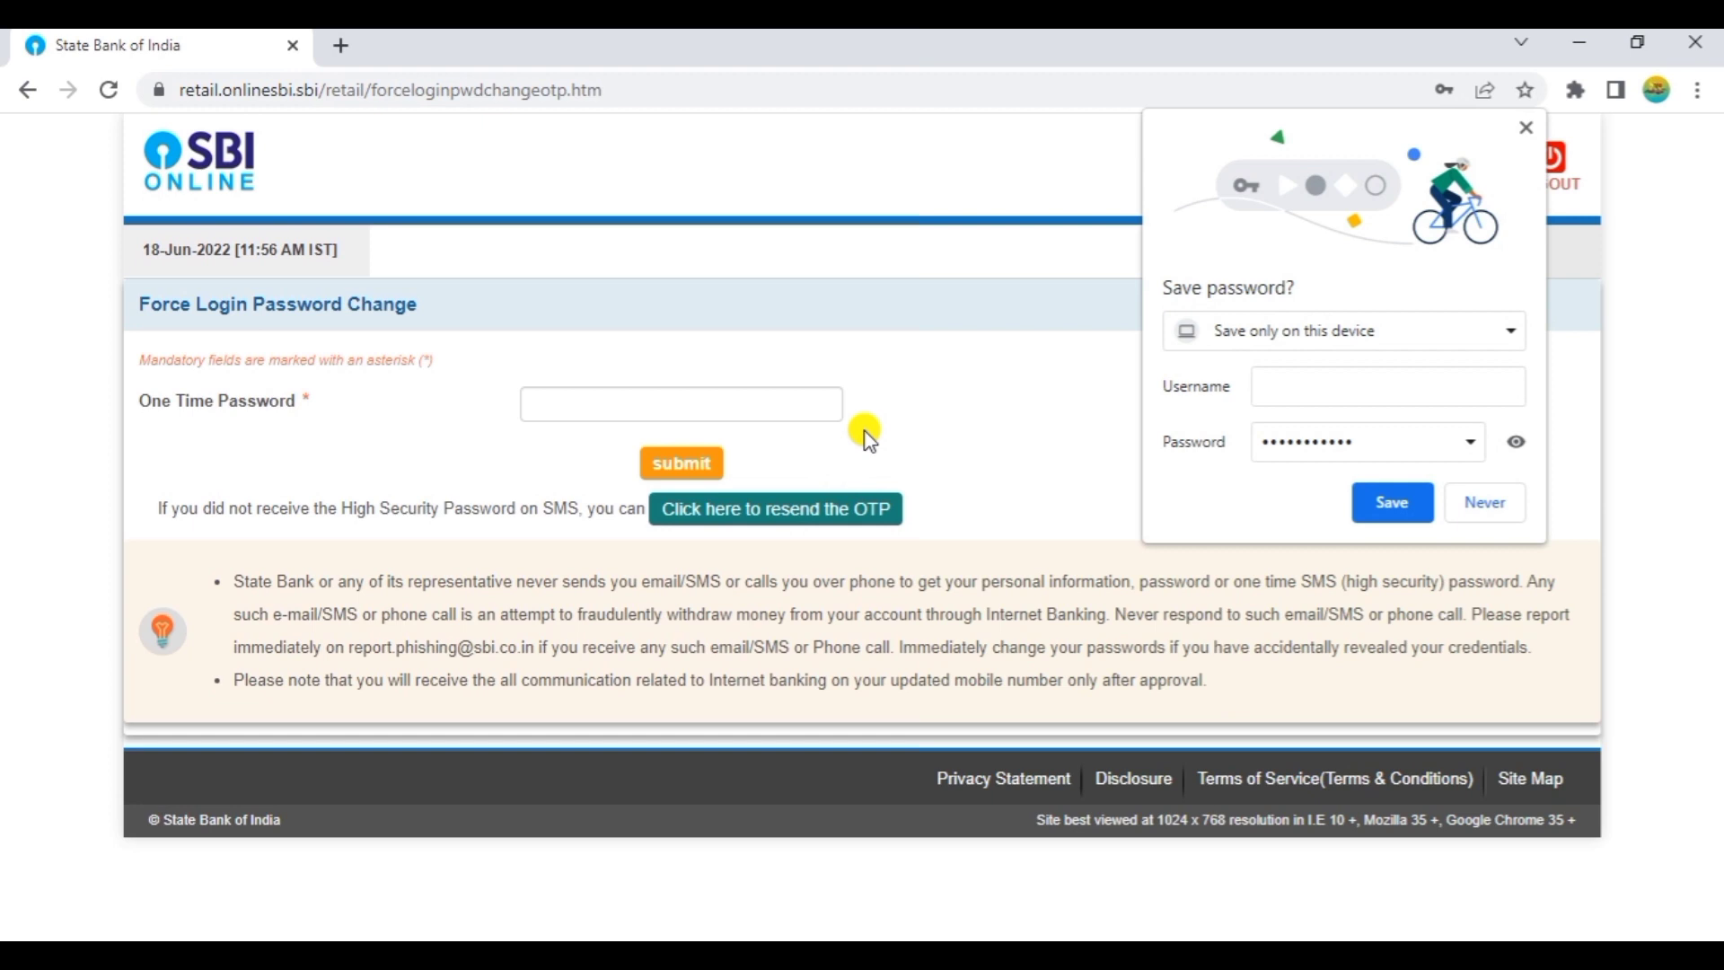
# Step: Paste the SMS one-time password and submit to confirm the password change
pyautogui.click(713, 402)
pyautogui.hotkey('ctrl', 'v')
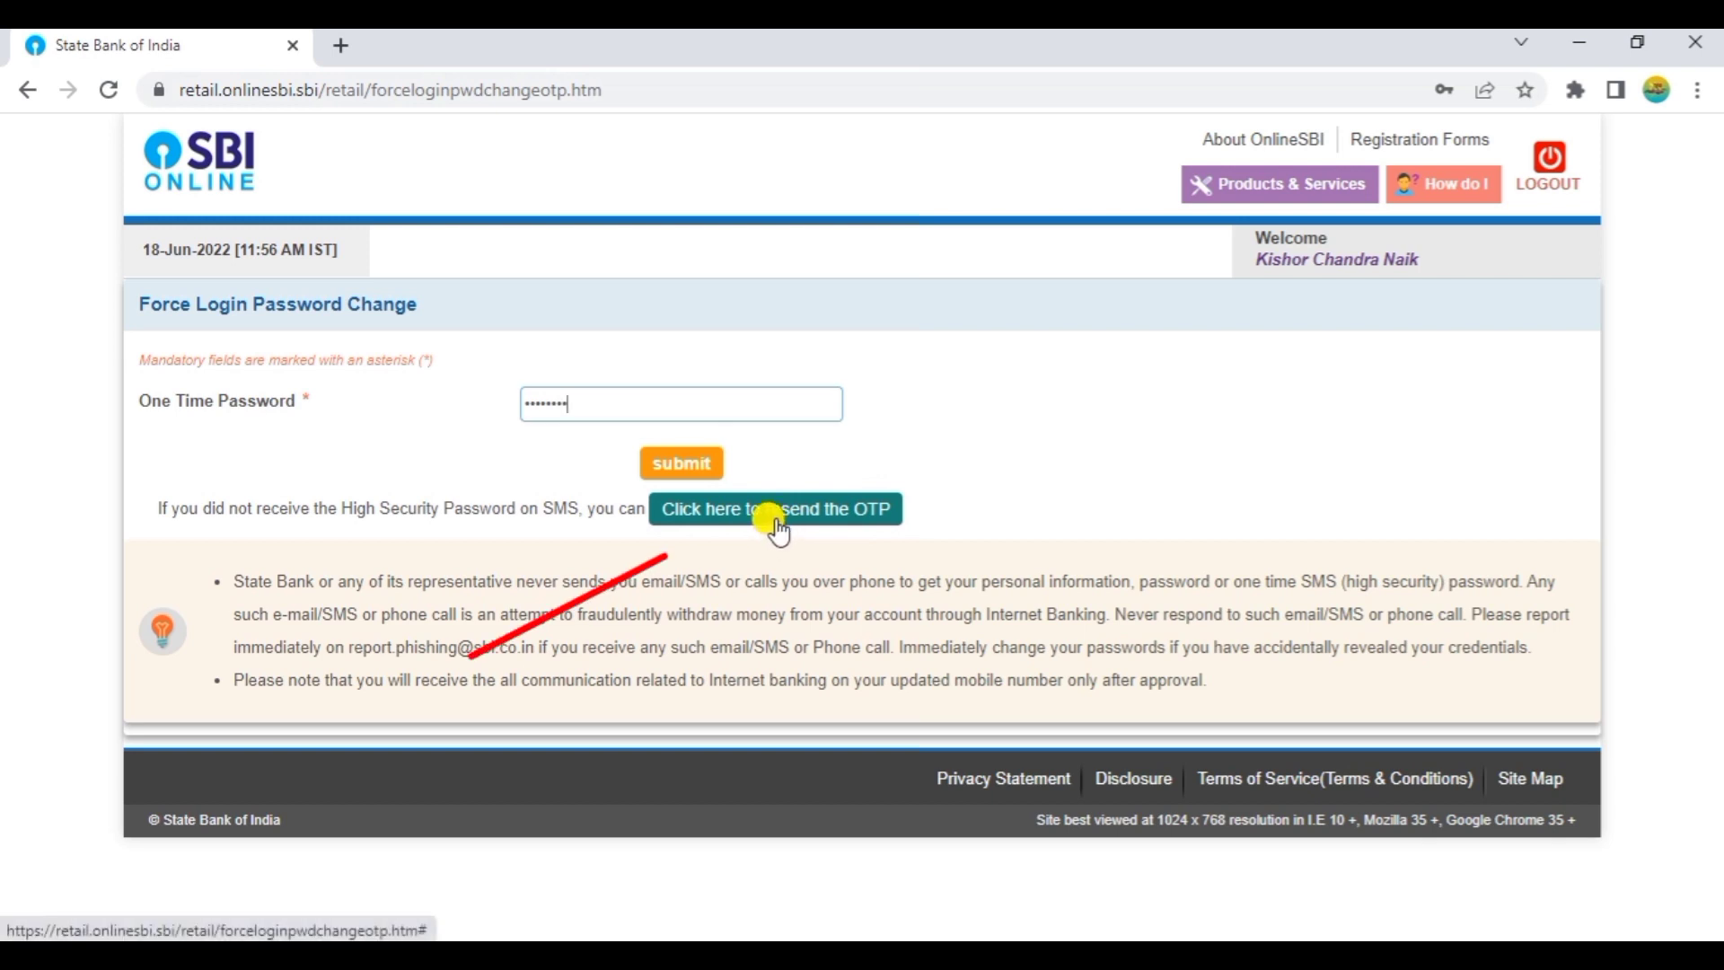
pyautogui.click(700, 468)
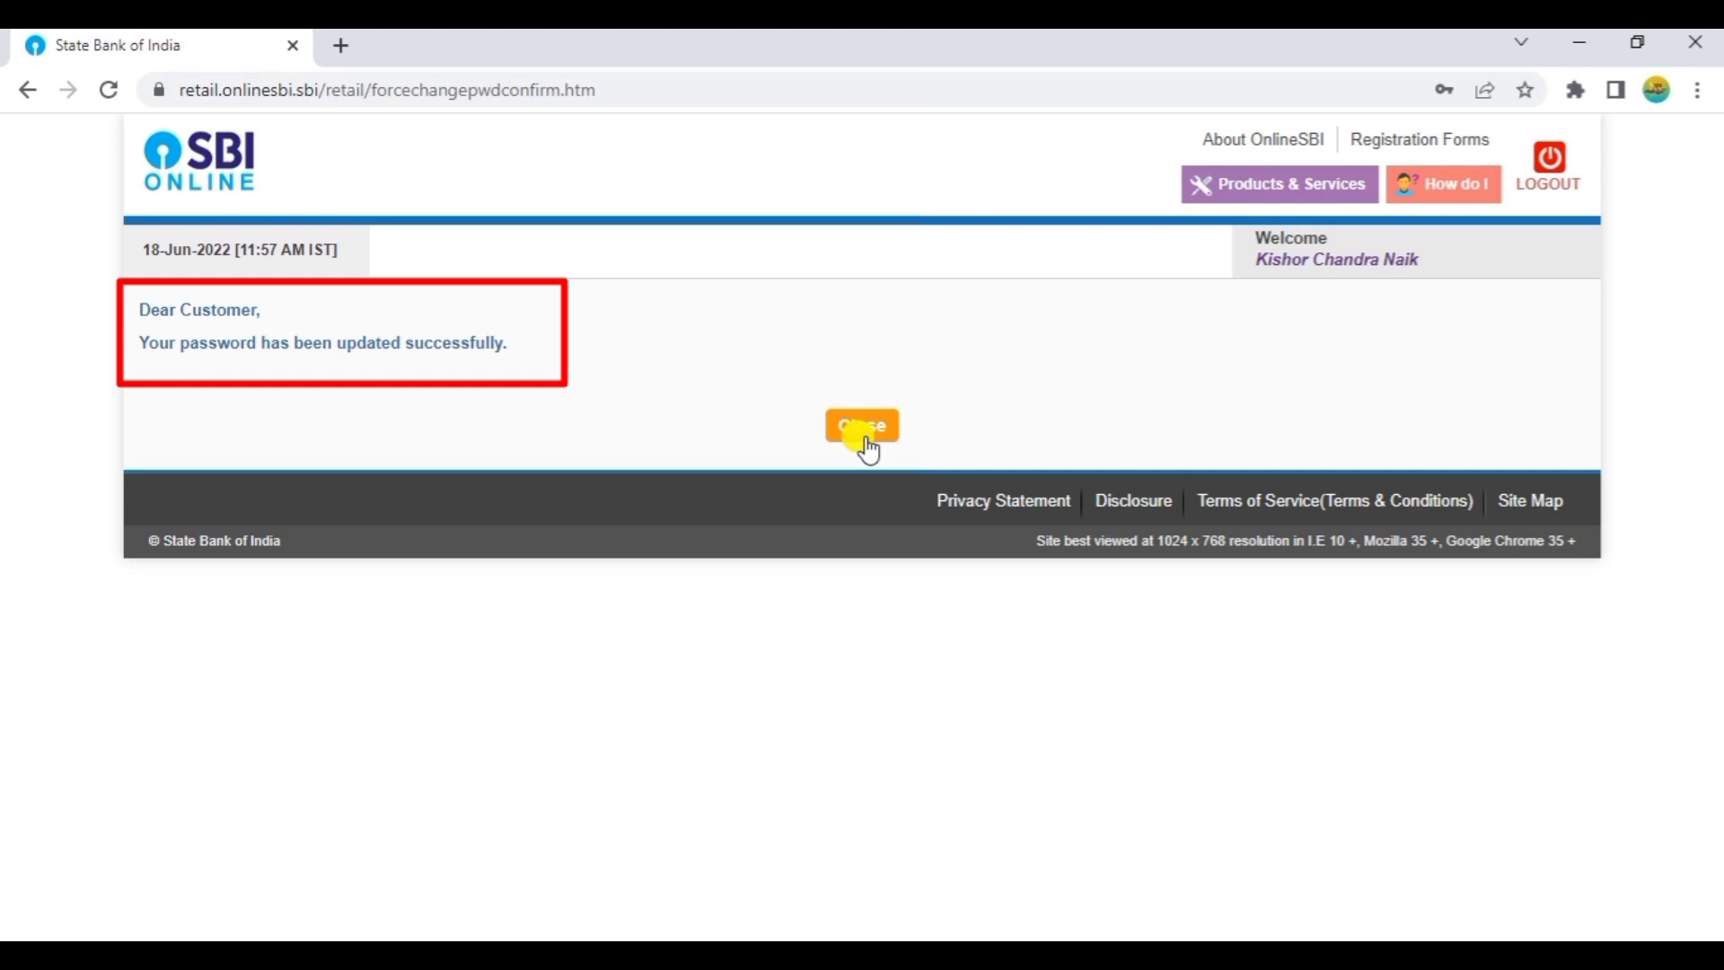
# Step: In a new tab, search sbionline and reach the Personal Banking login form
pyautogui.click(340, 44)
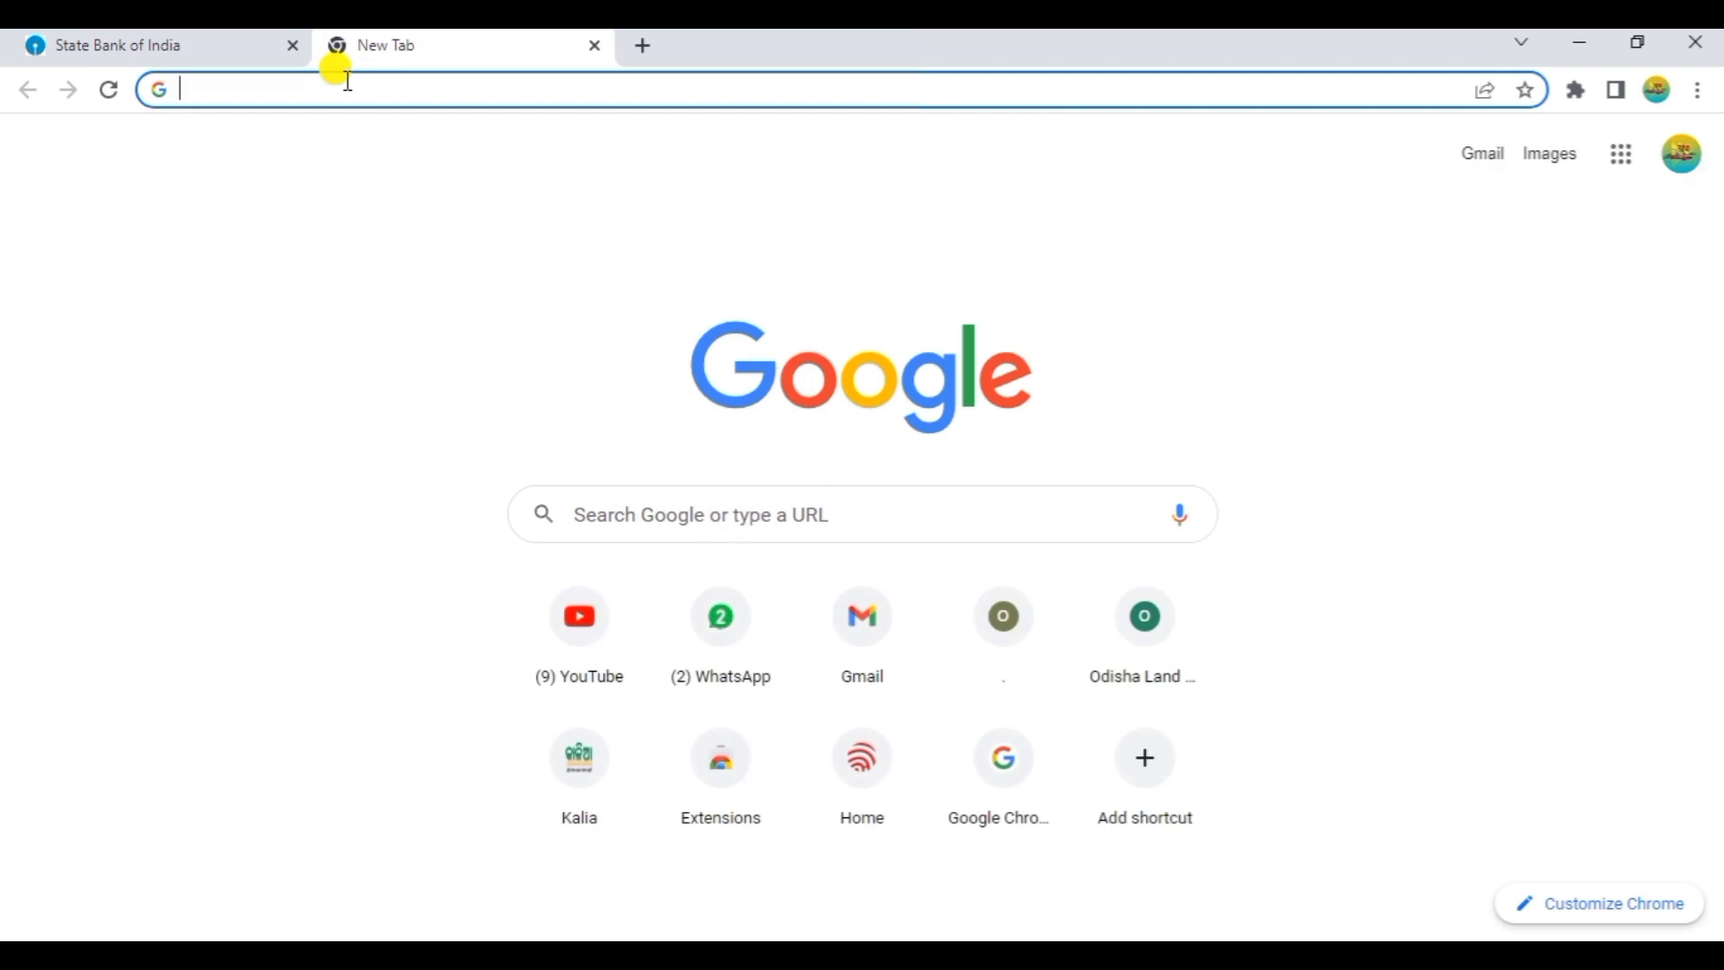
pyautogui.write('sbi')
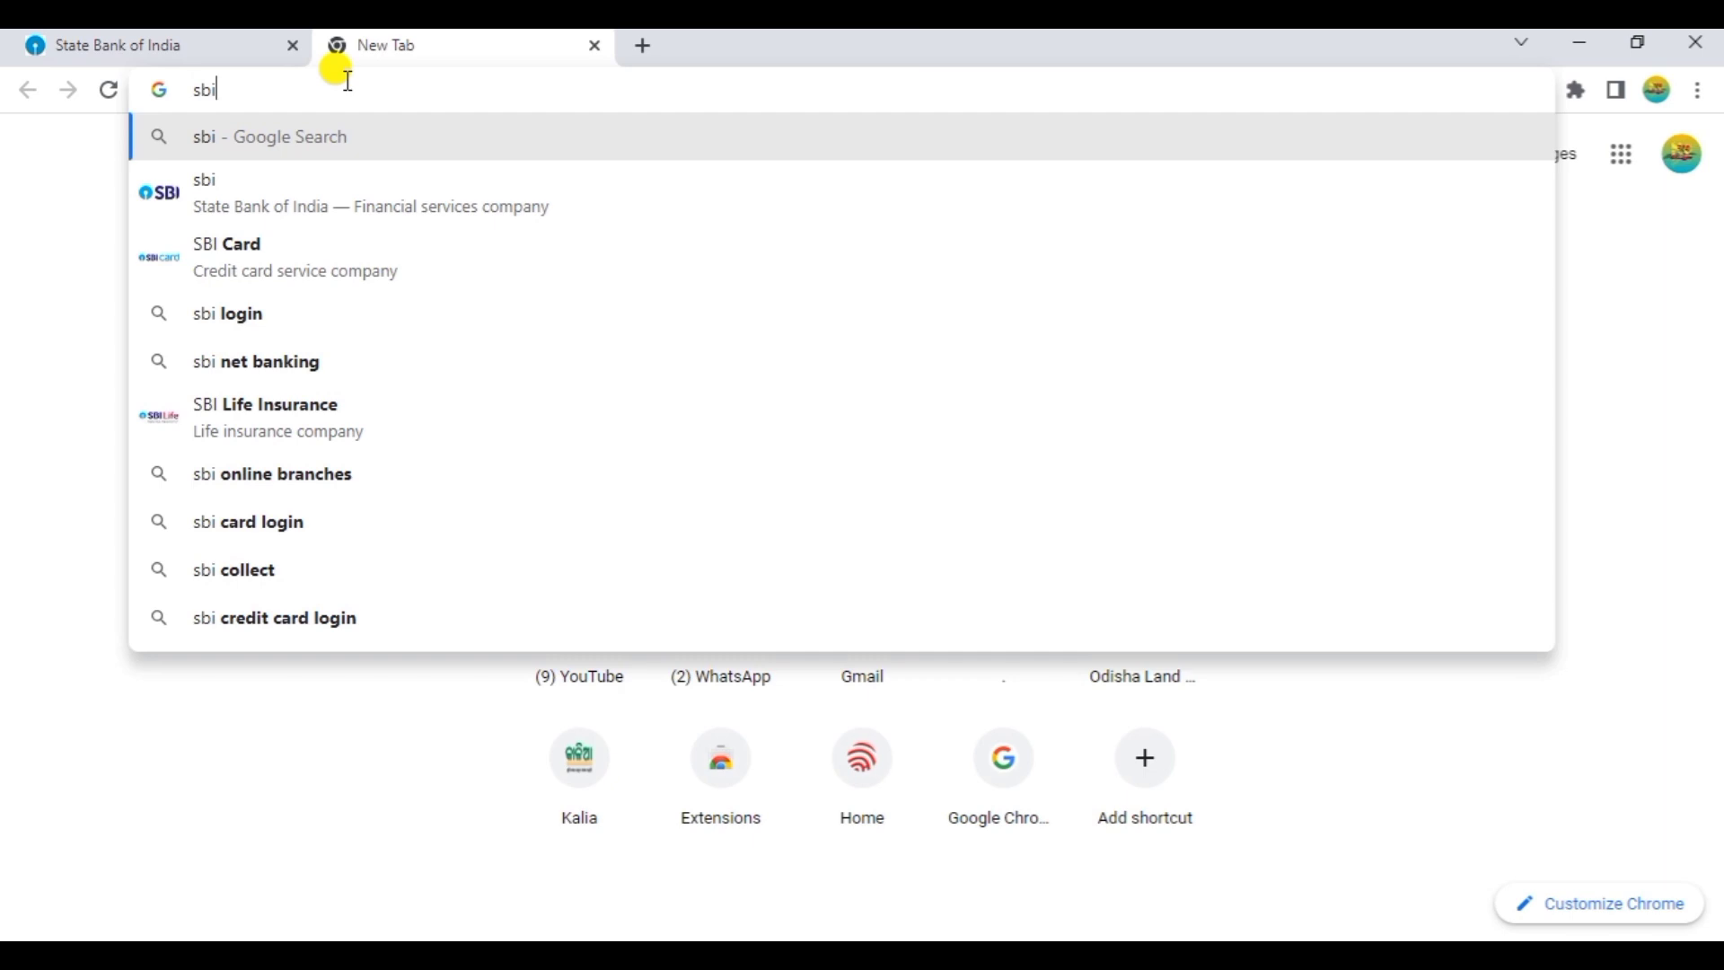
pyautogui.write('onlin')
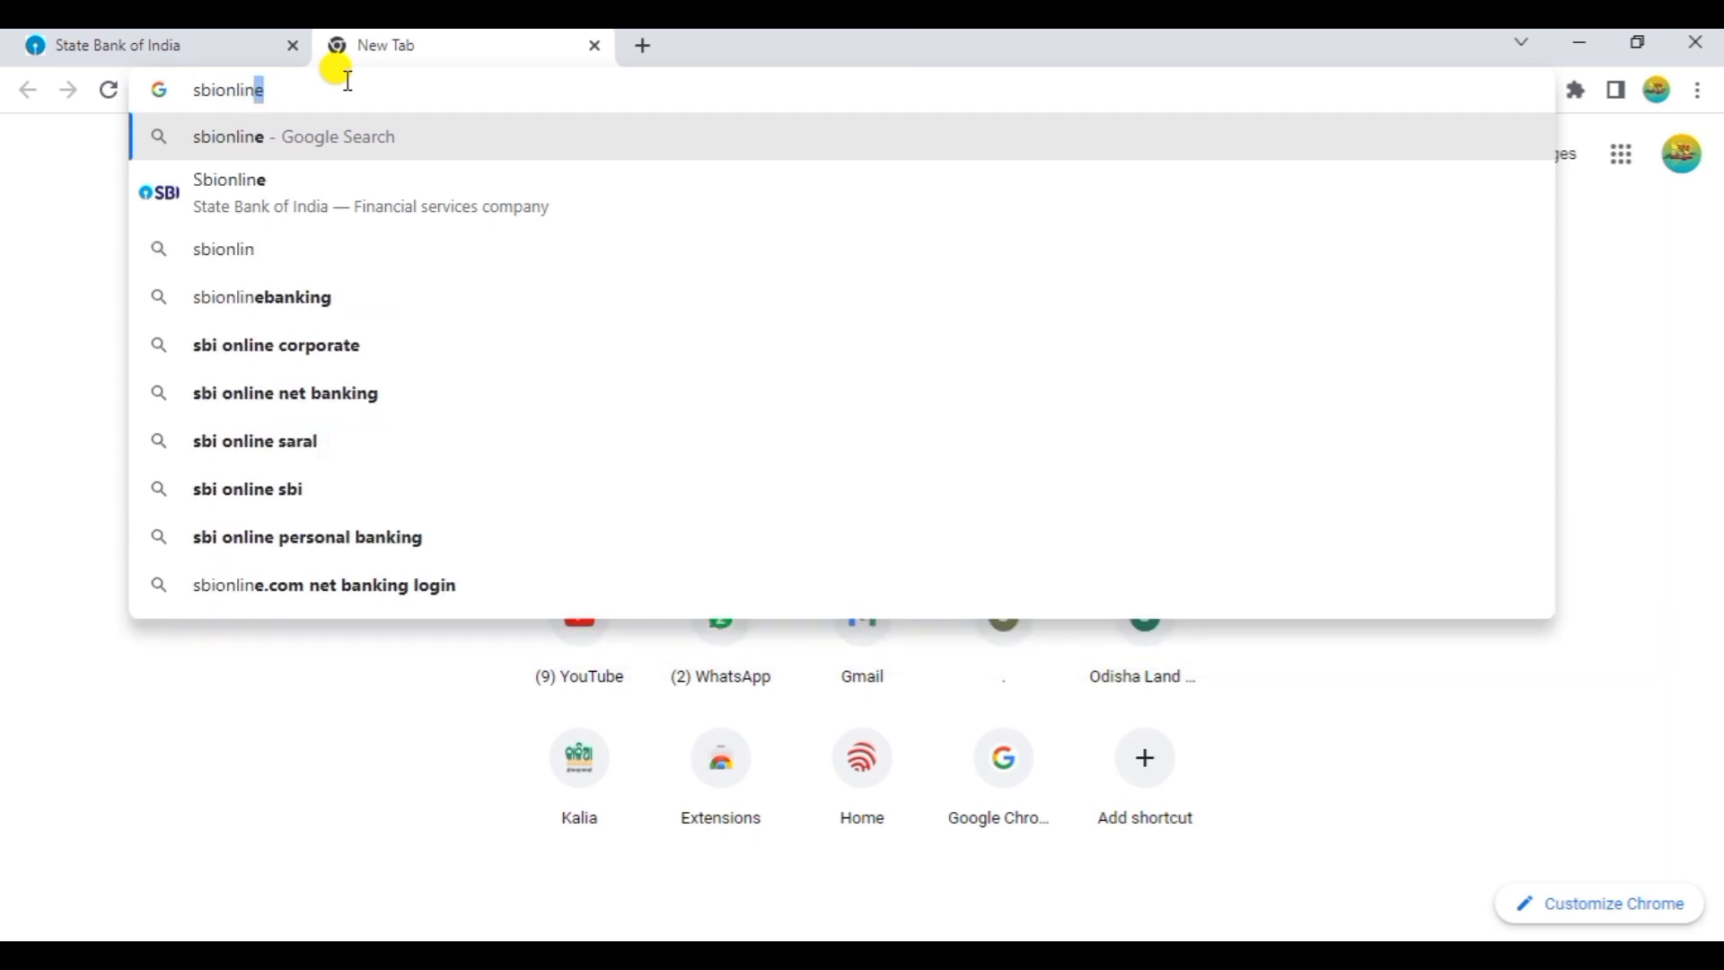
pyautogui.write('e')
pyautogui.press('Return')
pyautogui.click(348, 395)
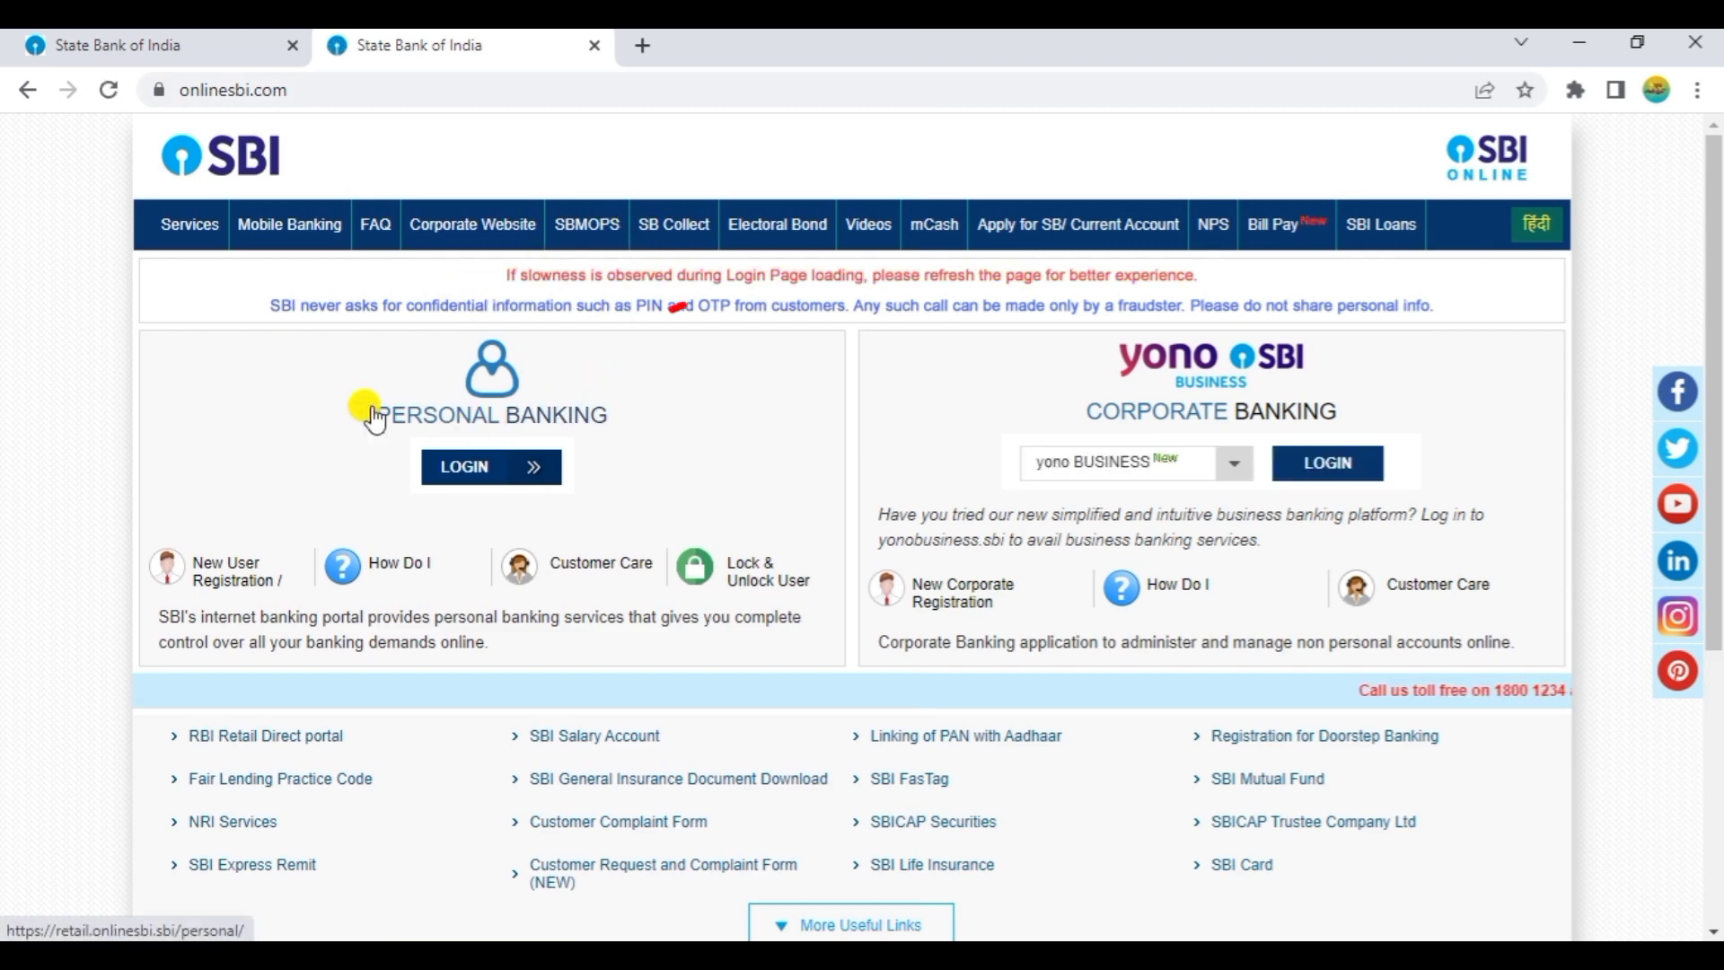
pyautogui.click(489, 469)
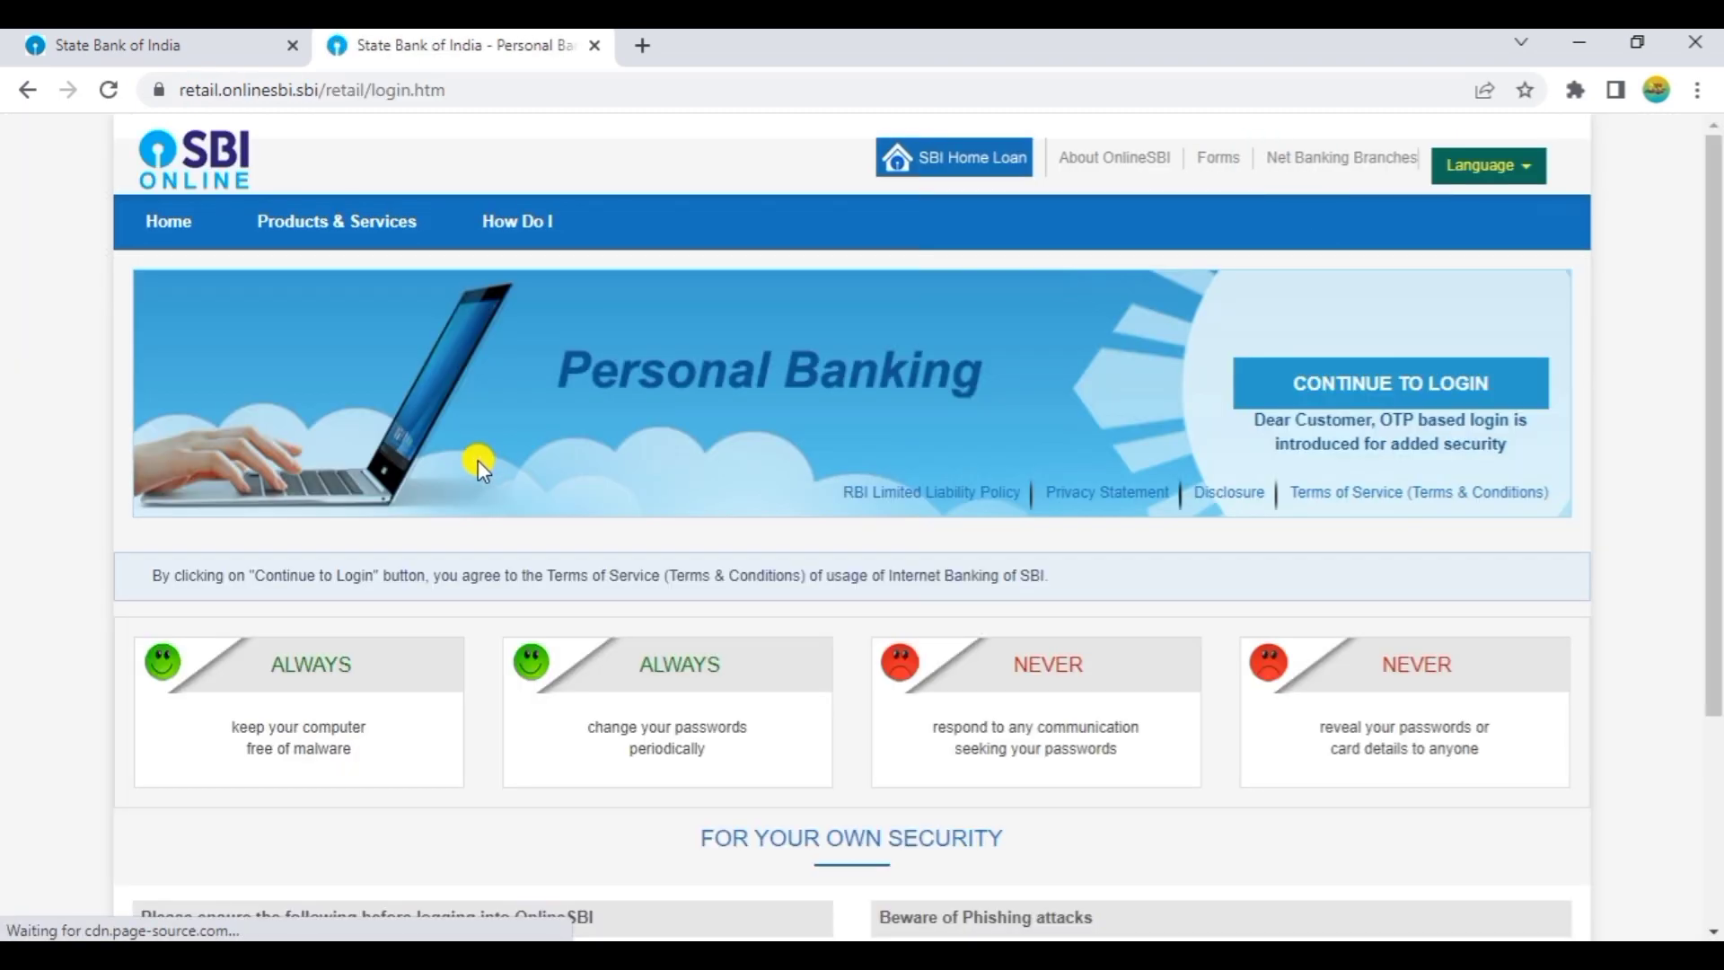
pyautogui.click(1405, 387)
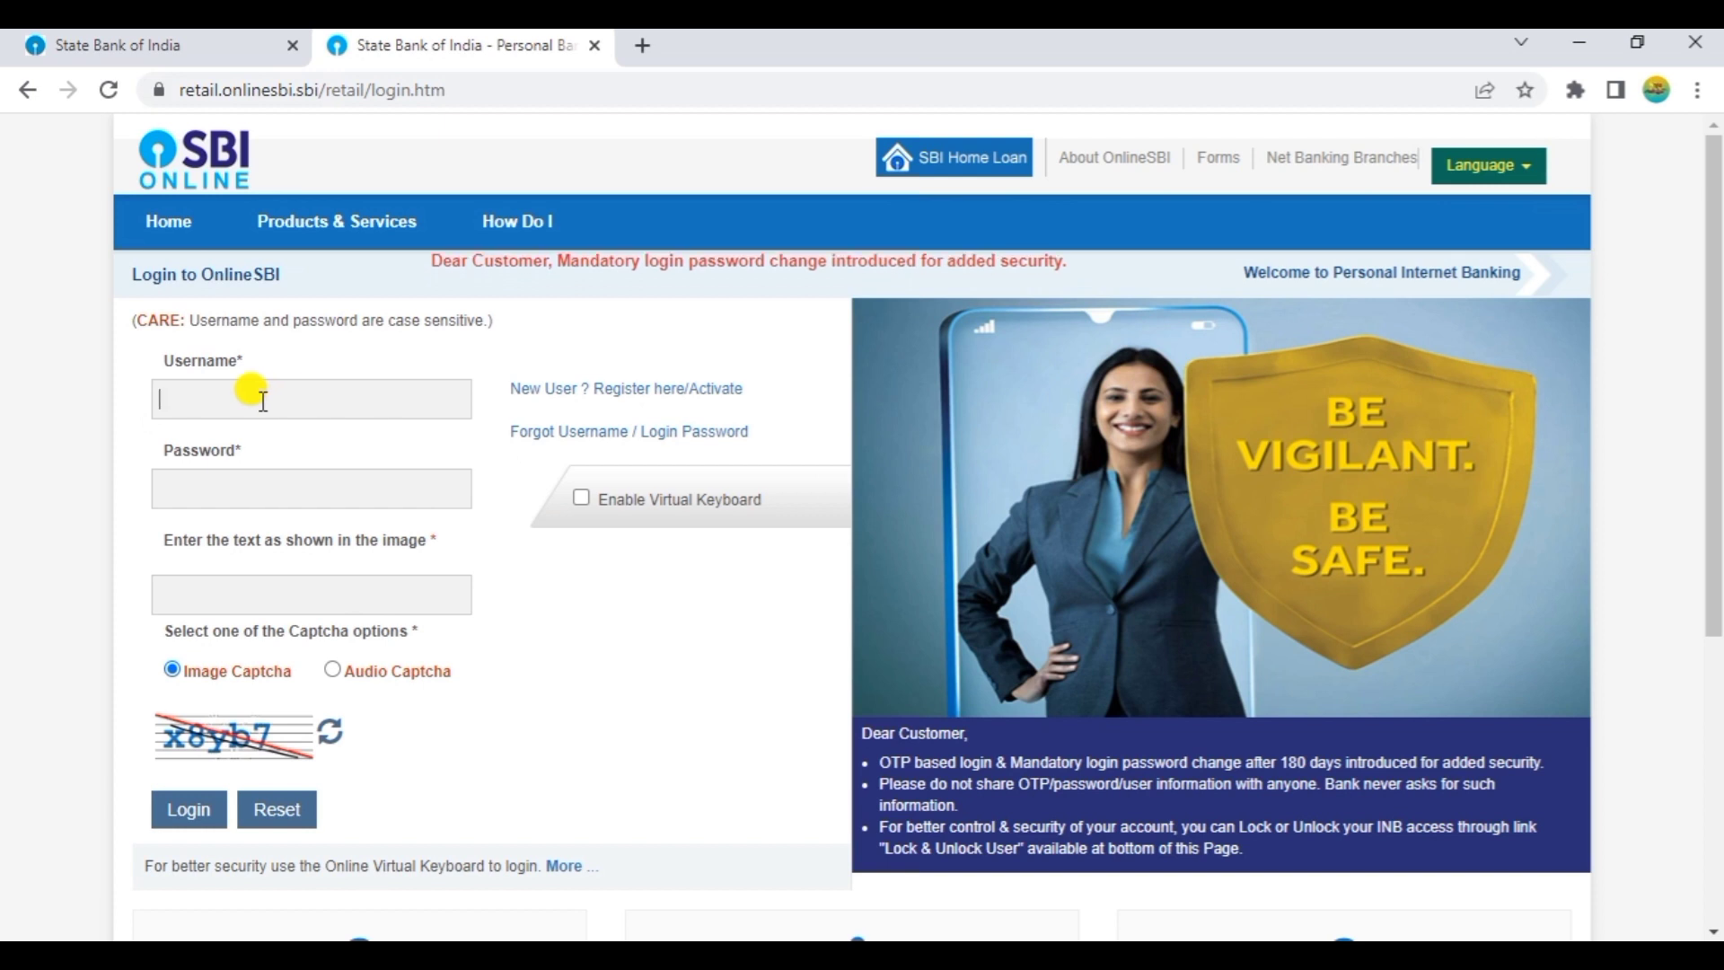
# Step: Log in with the username and new password, then submit the one-time password
pyautogui.write('Kishorr3369')
pyautogui.press('Tab')
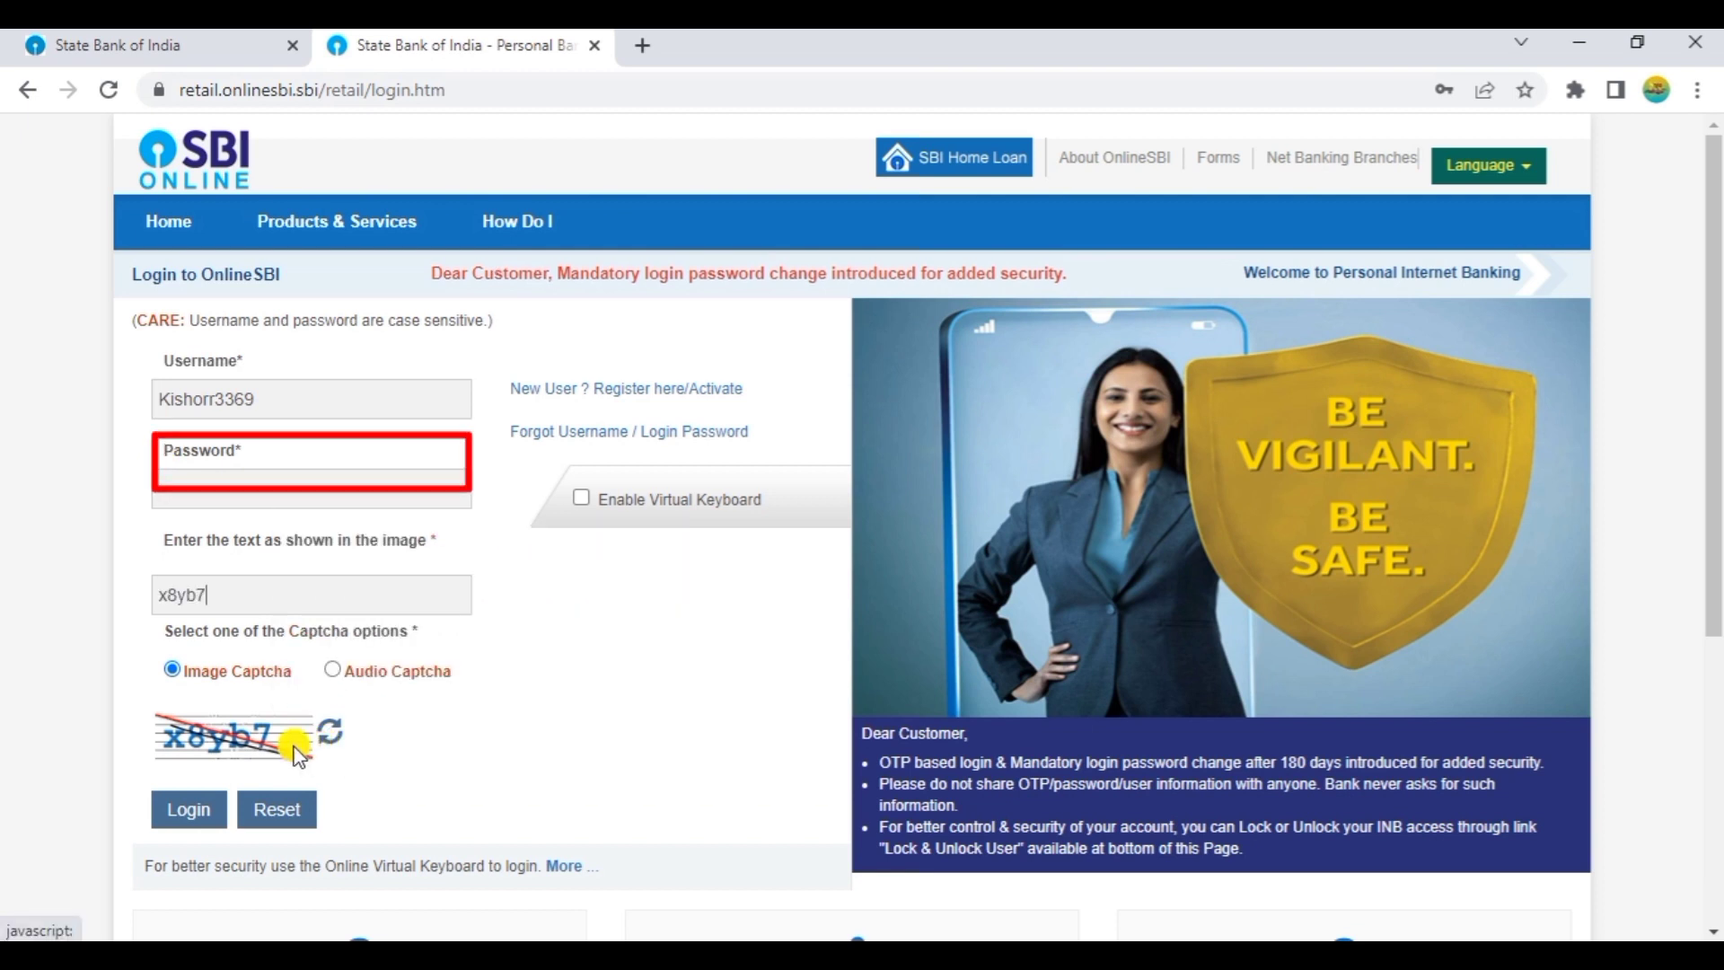
pyautogui.click(188, 813)
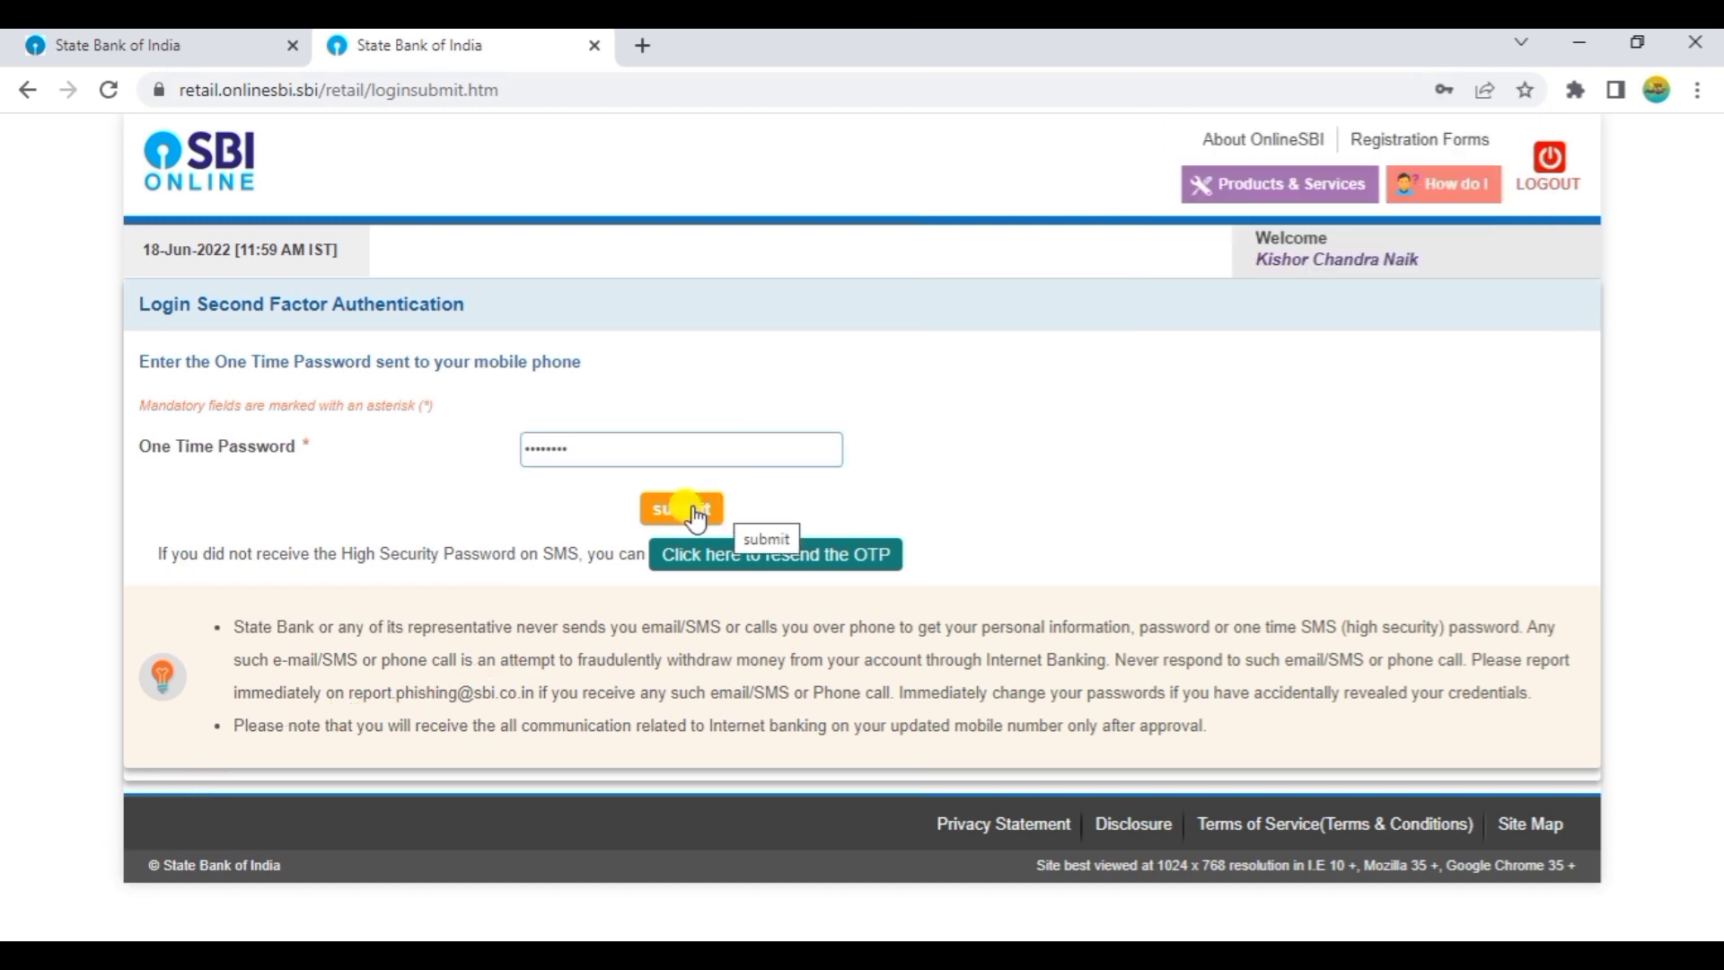
pyautogui.click(696, 518)
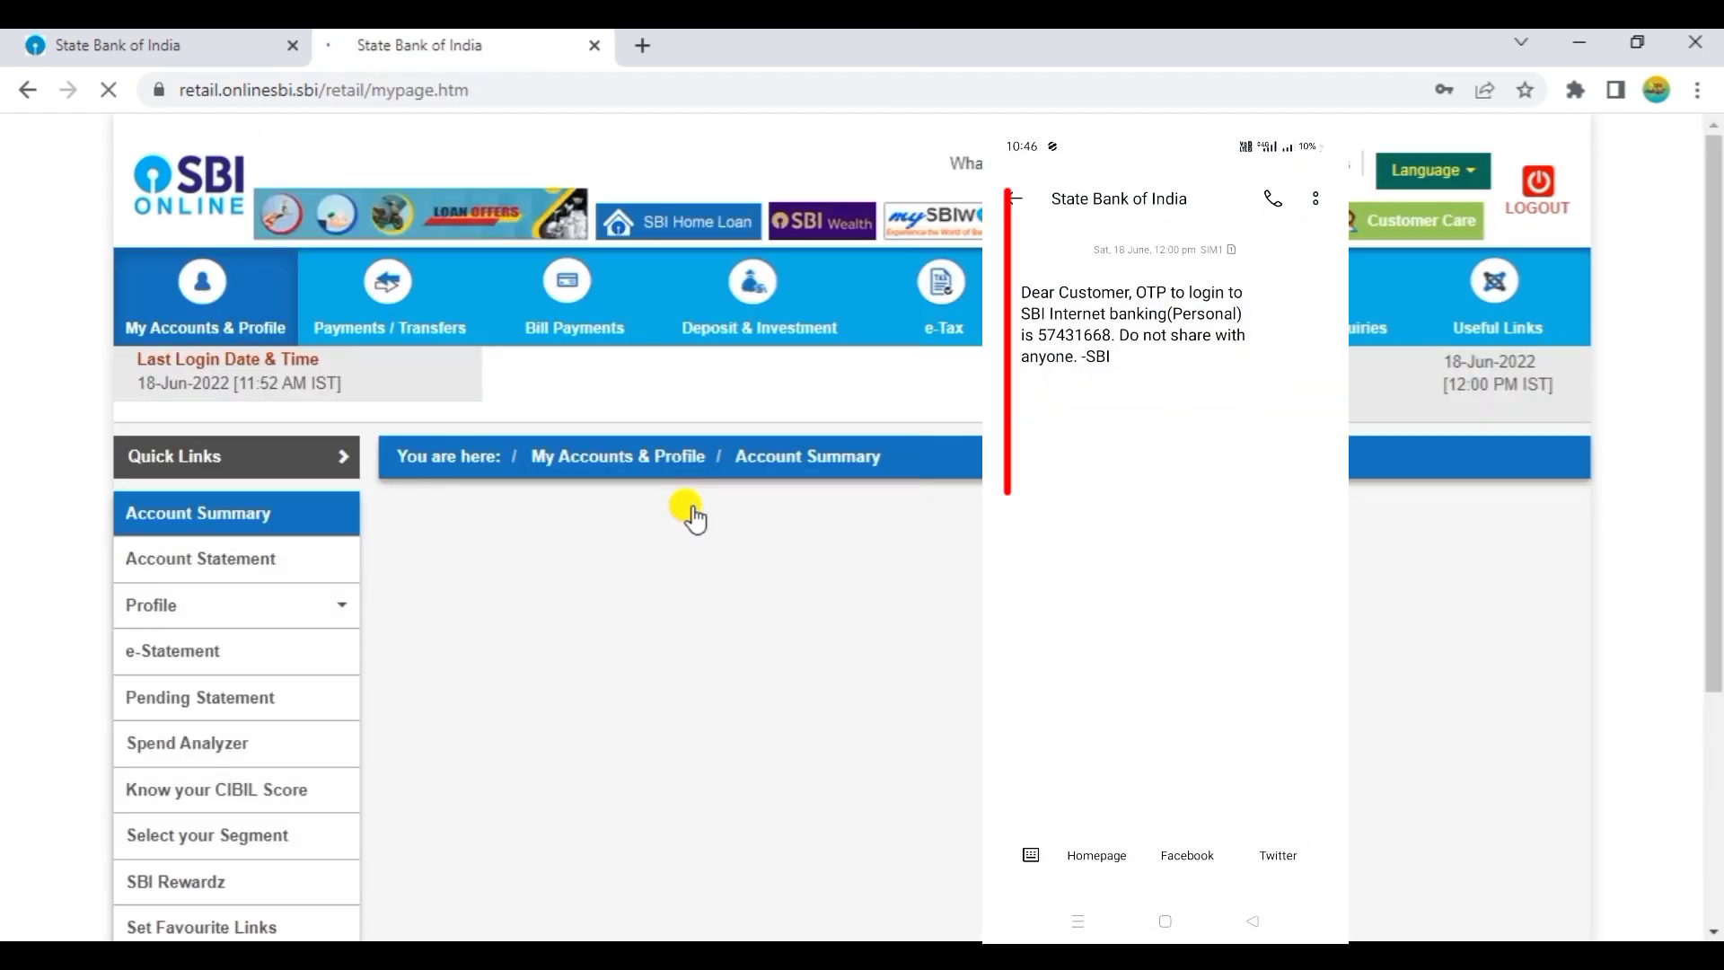
# Step: Scroll through the Account Summary to review the BARGAON savings account under Transaction Accounts
pyautogui.scroll(-2, 694, 519)
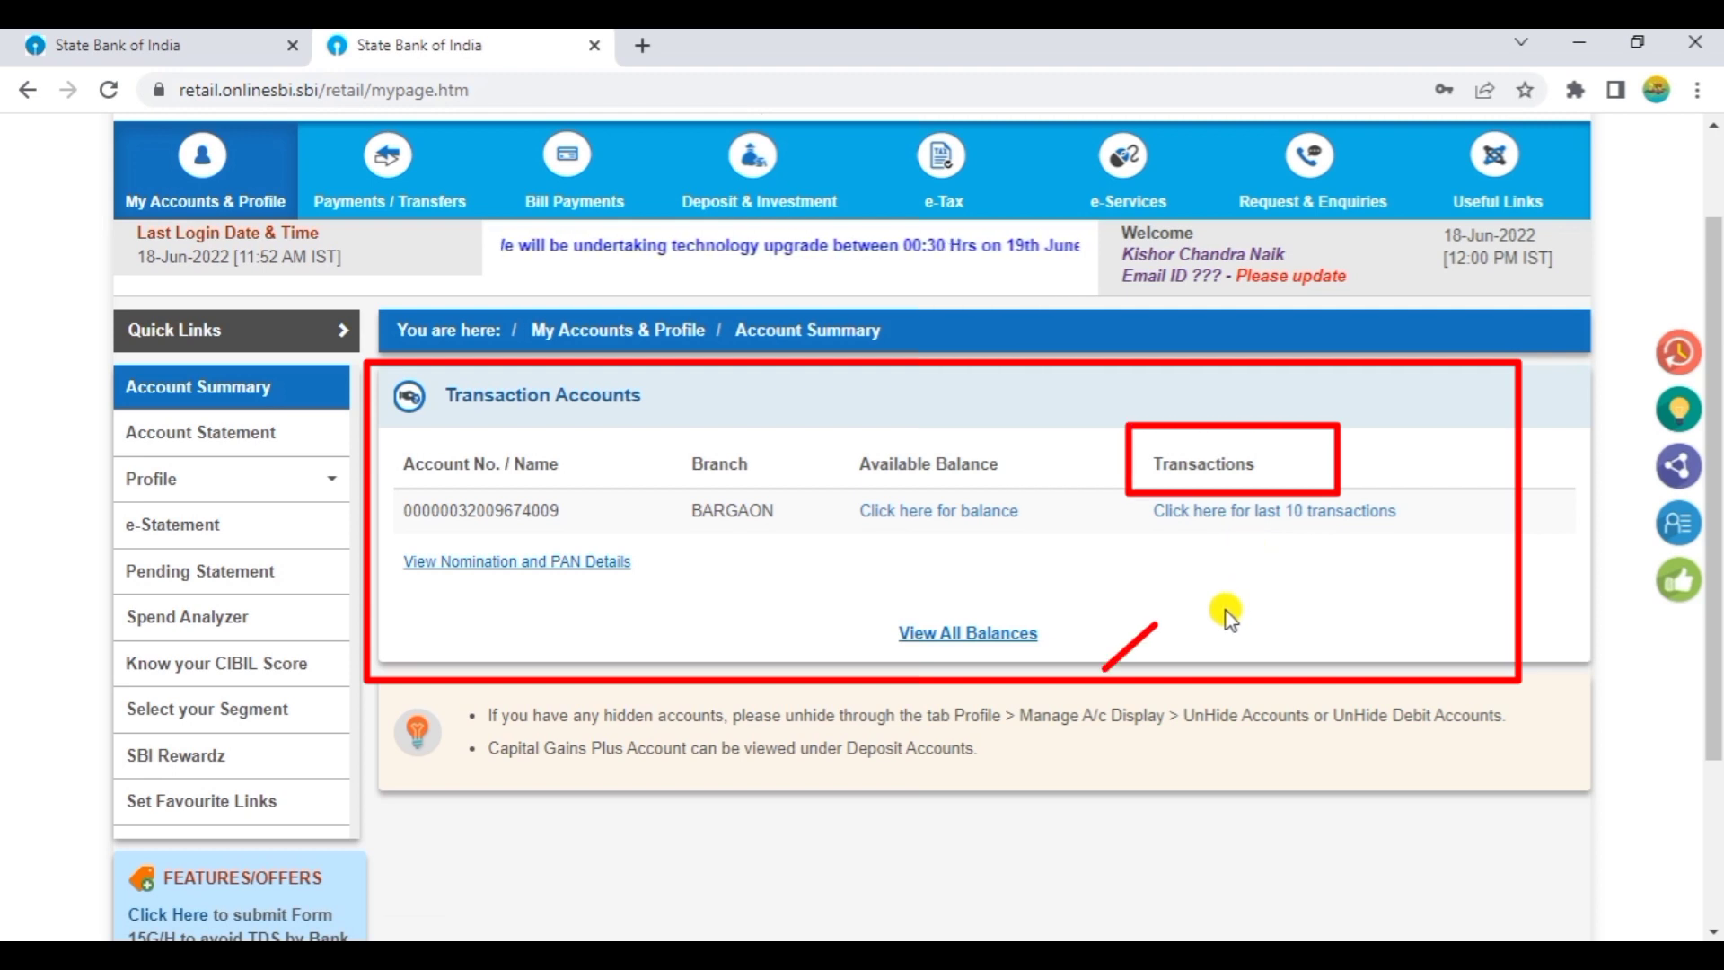
pyautogui.scroll(-1, 1223, 593)
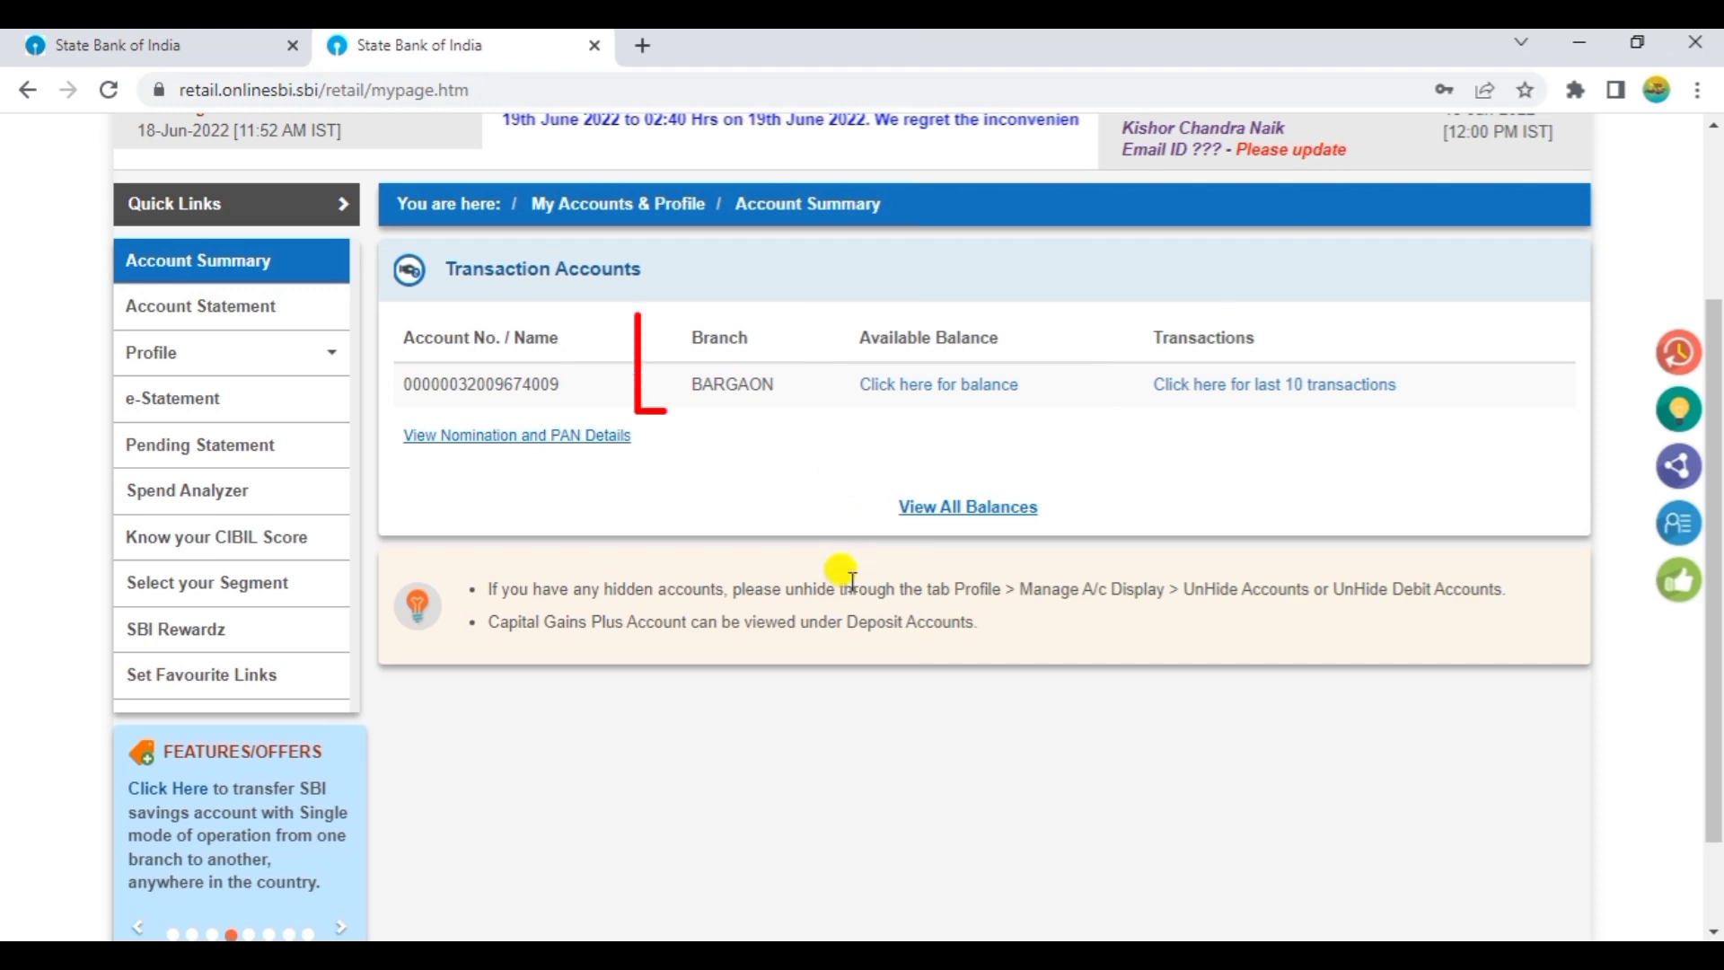
pyautogui.scroll(-2, 844, 577)
pyautogui.scroll(4, 911, 692)
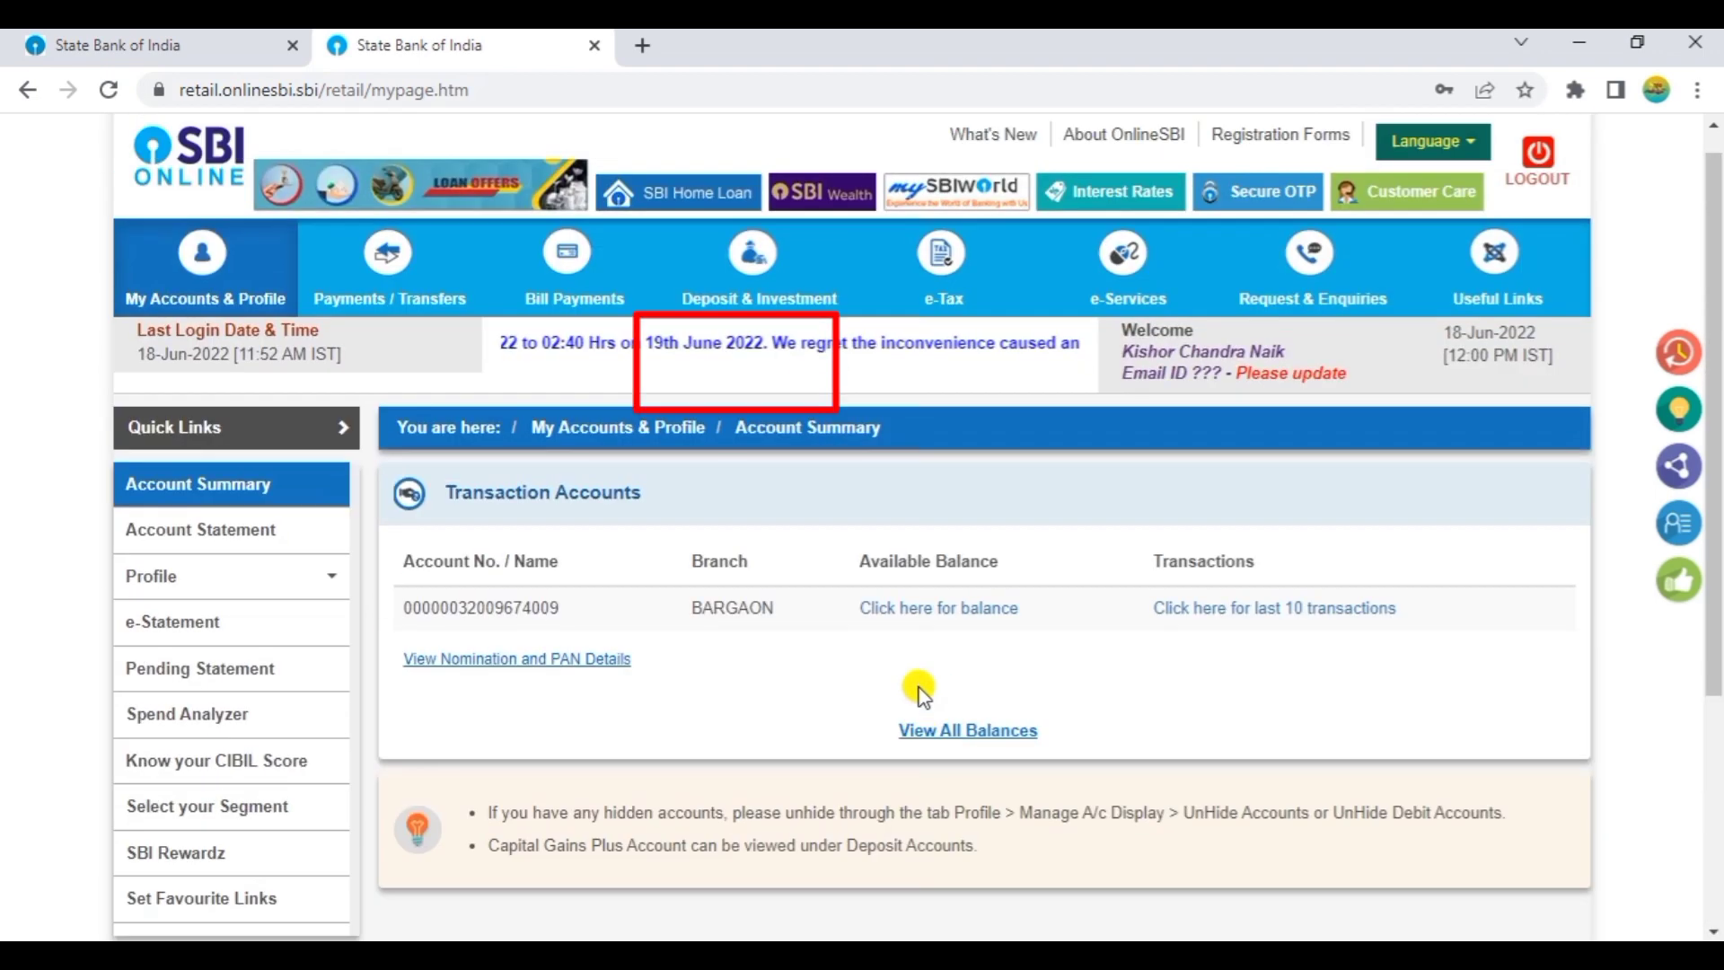